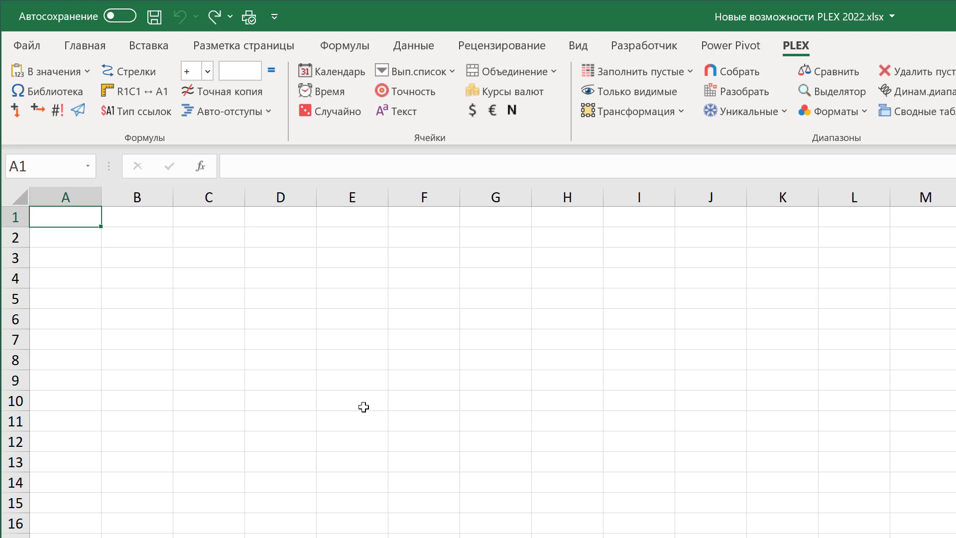
Enter Прибыль in A1 and =Translate(A1;"ru";"en") in B1, returning Profit.
text(Прибыль)
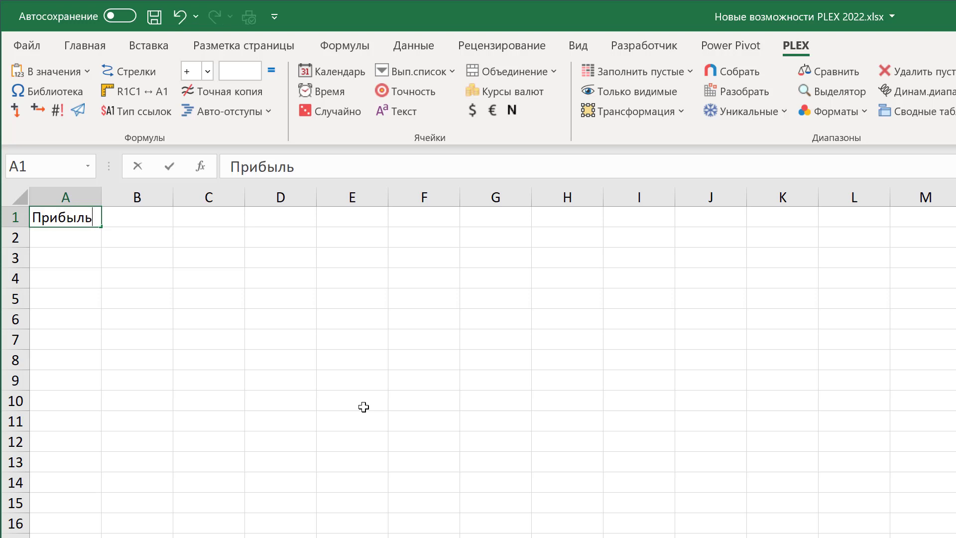
key(Tab)
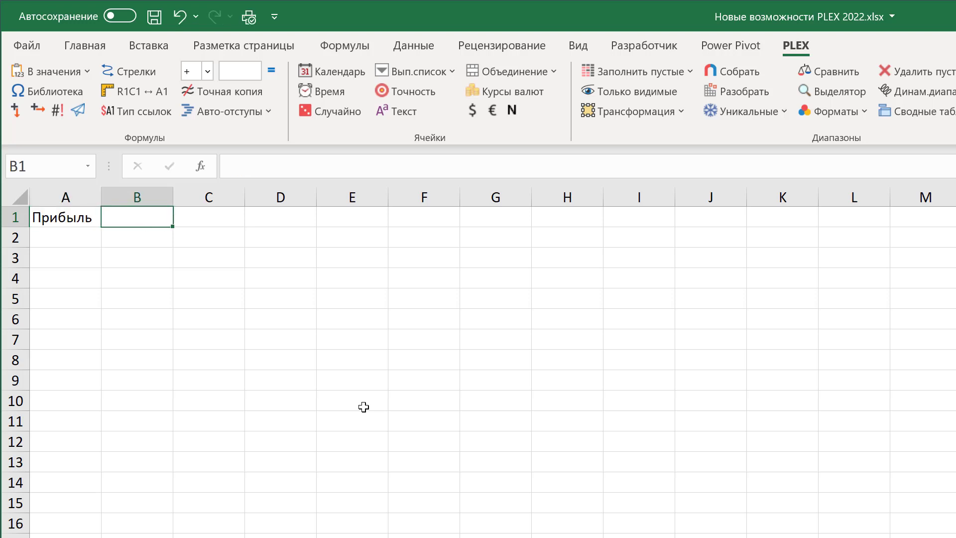
text(=)
text(Tra)
key(Tab)
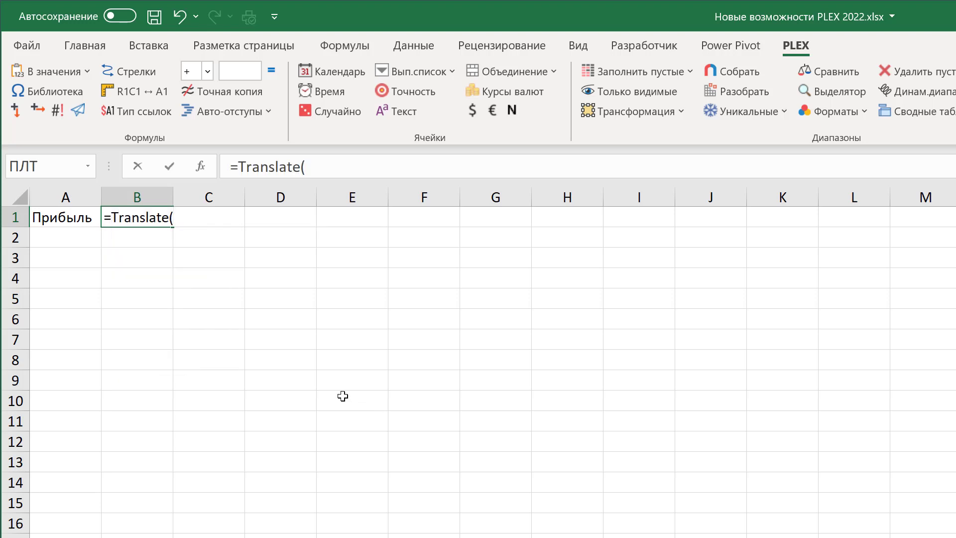
click(85, 220)
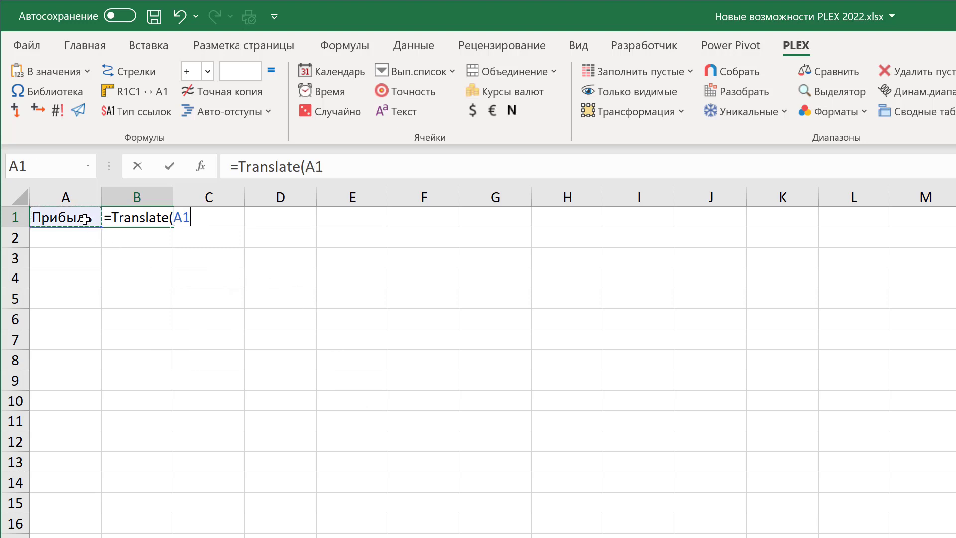
text(;)
text("ru")
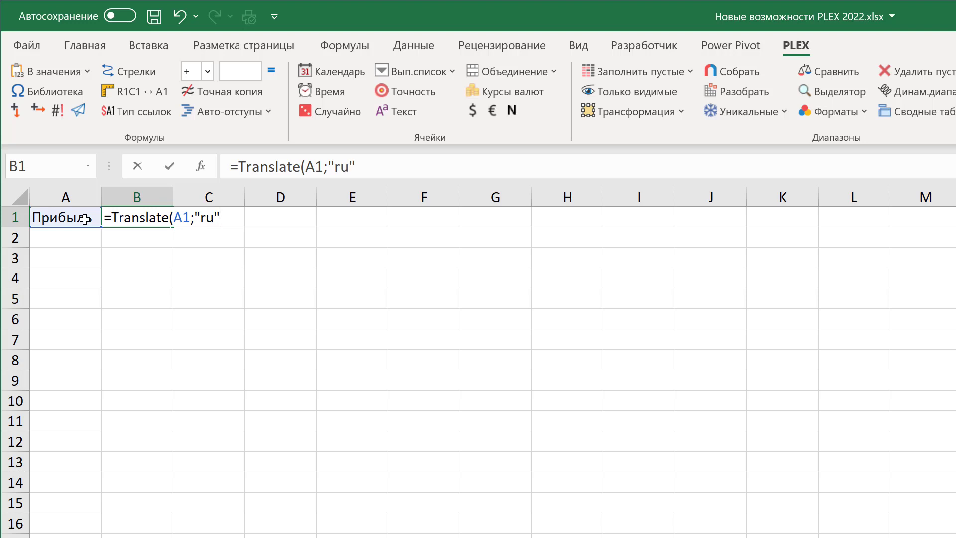
text(;)
text(")
text(en"))
key(Return)
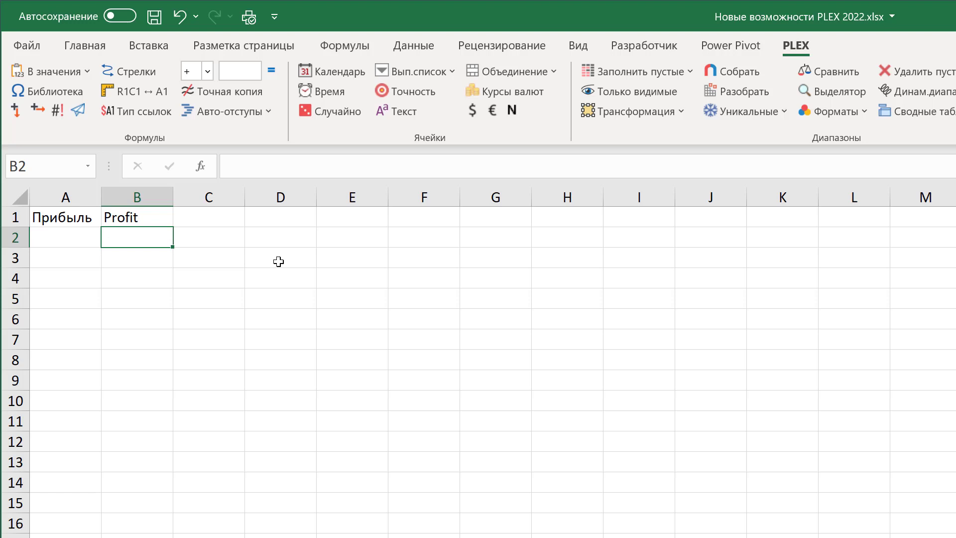
Insert the Перевод текста formula from the PLEX Библиотека into B2.
click(67, 91)
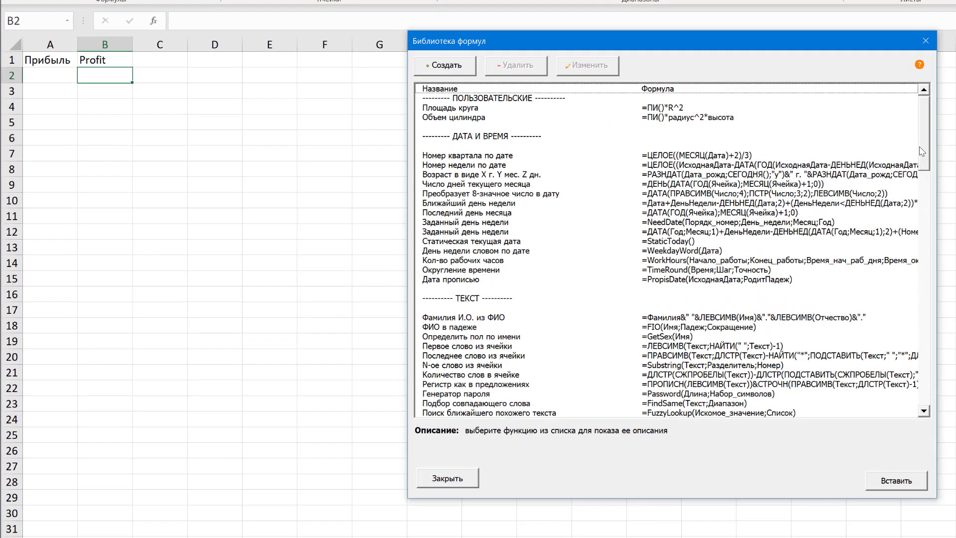
drag(924, 149, 924, 210)
click(453, 319)
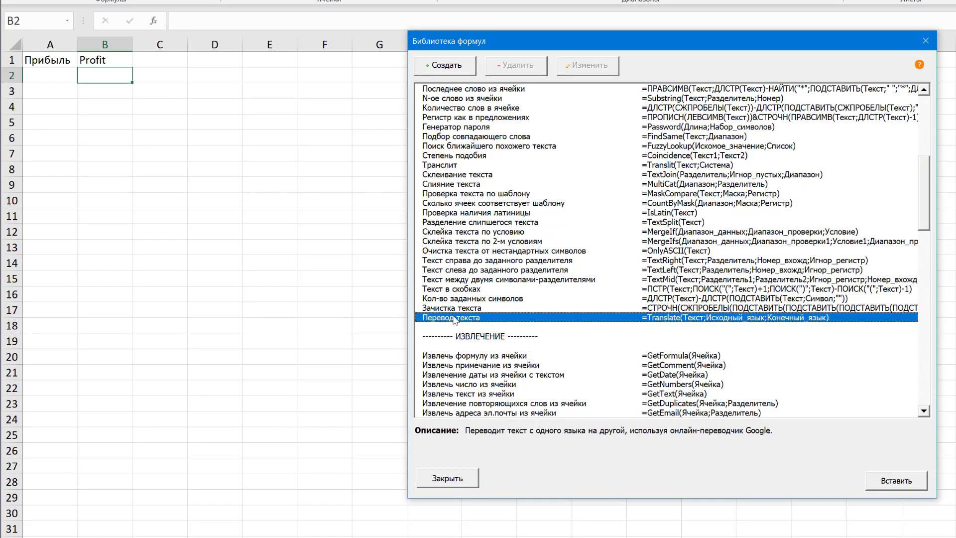
click(896, 480)
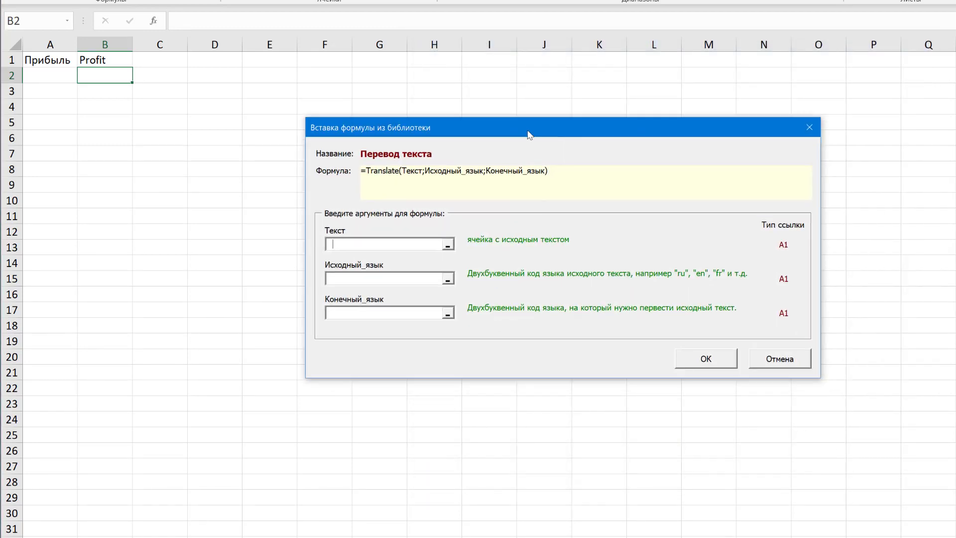
drag(529, 134, 353, 124)
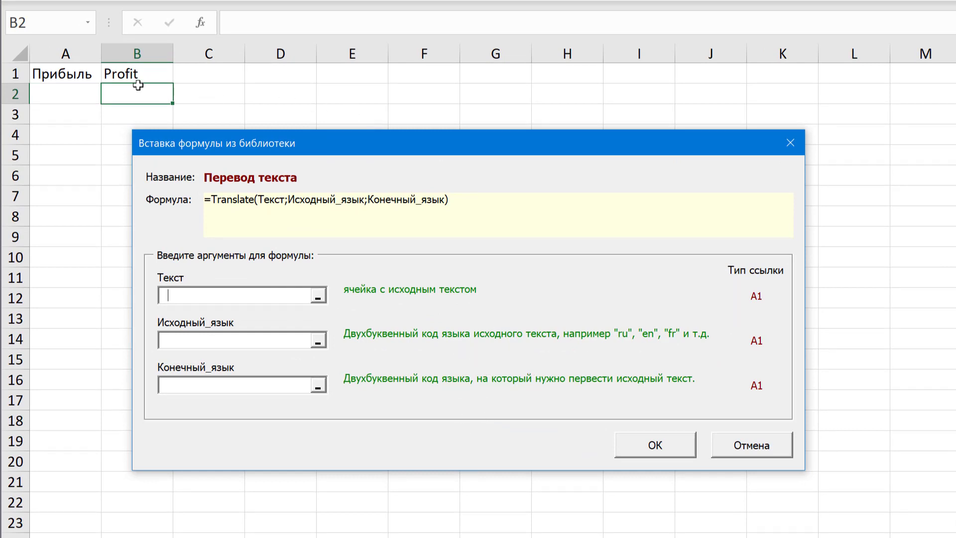
Set the translation source to A1, from ru to es, returning Lucro.
click(88, 71)
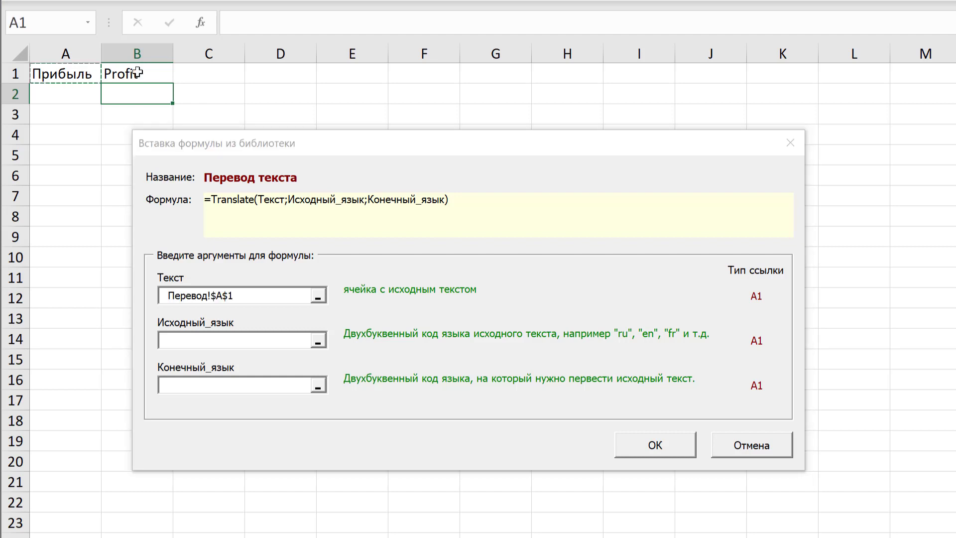
click(287, 341)
text(ru)
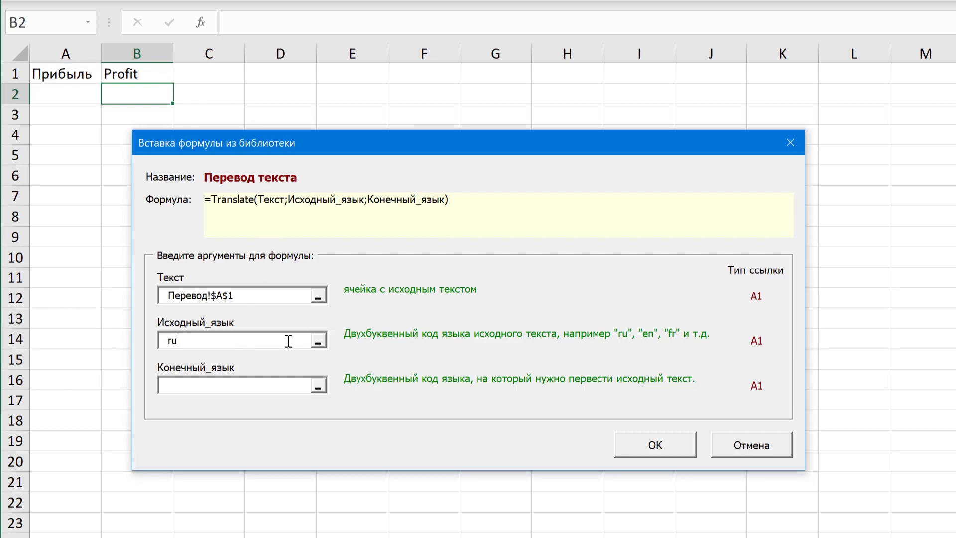
key(Tab)
text(e)
text(s)
click(636, 443)
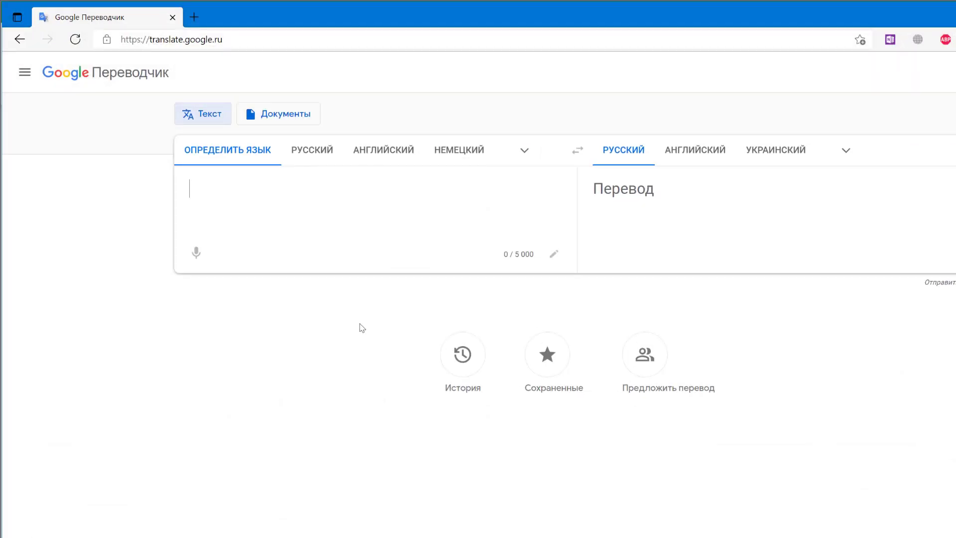
Set Google Translate to Russian → Bulgarian, then go back to cell B3 in Excel.
click(313, 152)
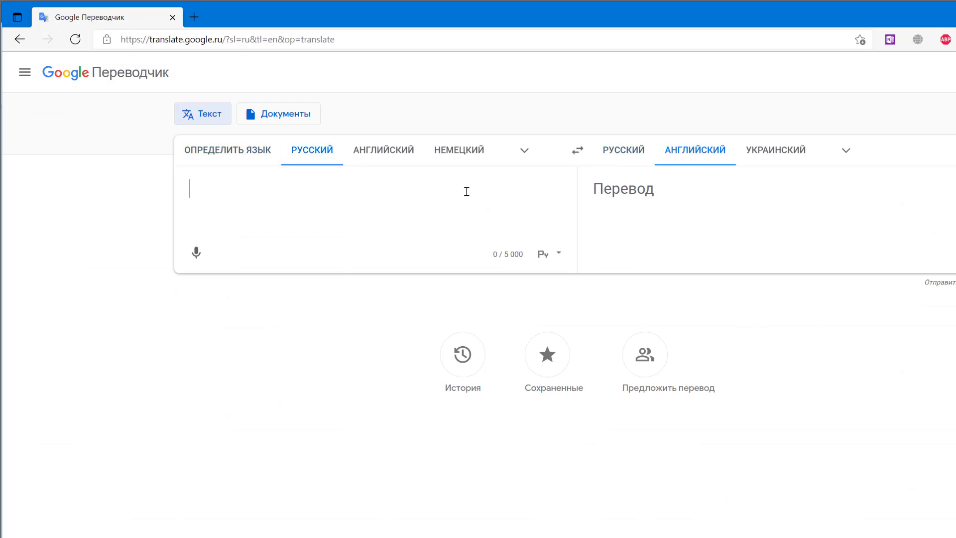
click(846, 151)
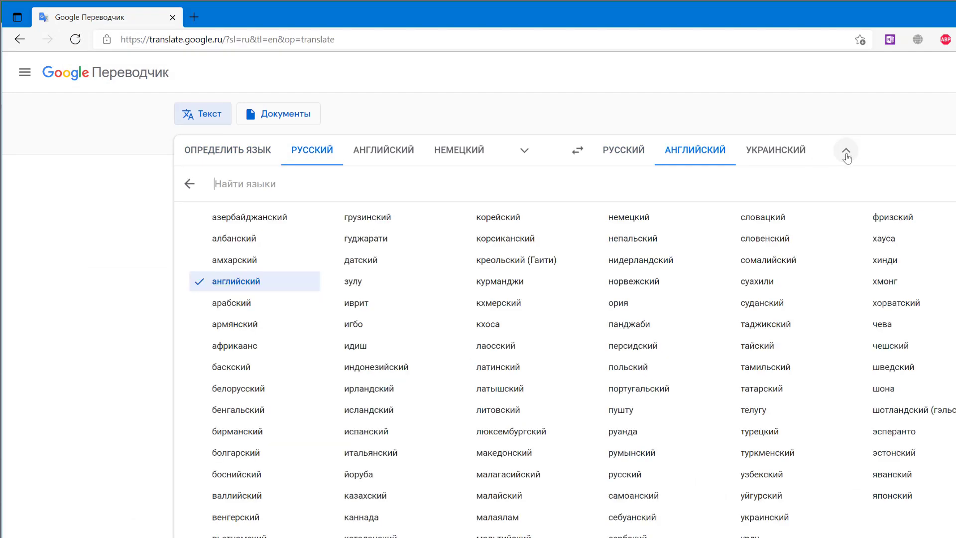
click(244, 454)
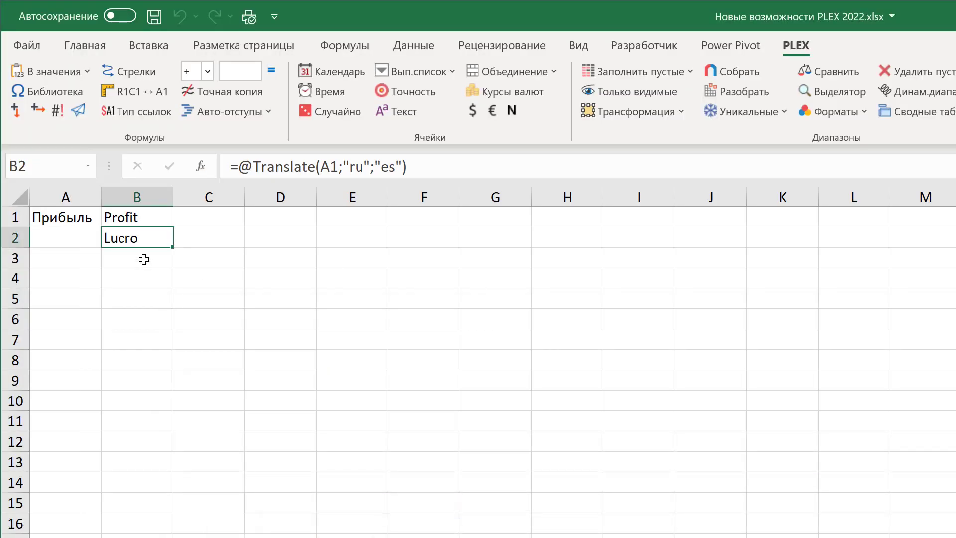
click(144, 259)
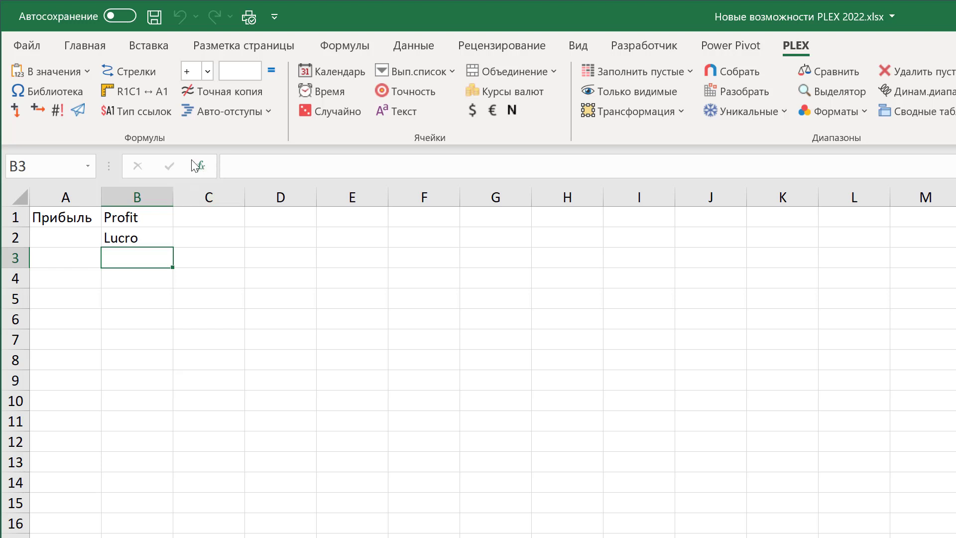
Insert the PLEX Translate function into B3 through the function wizard.
click(208, 169)
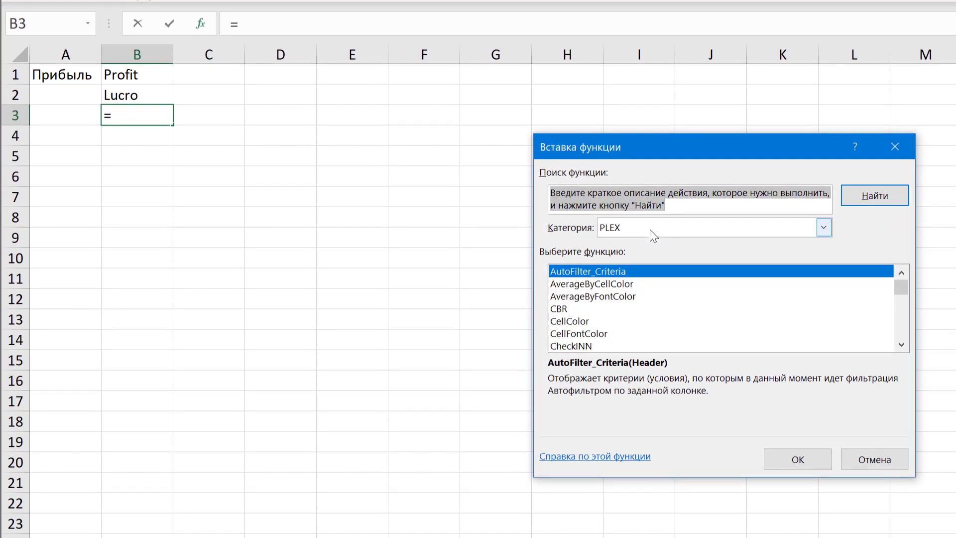
click(651, 229)
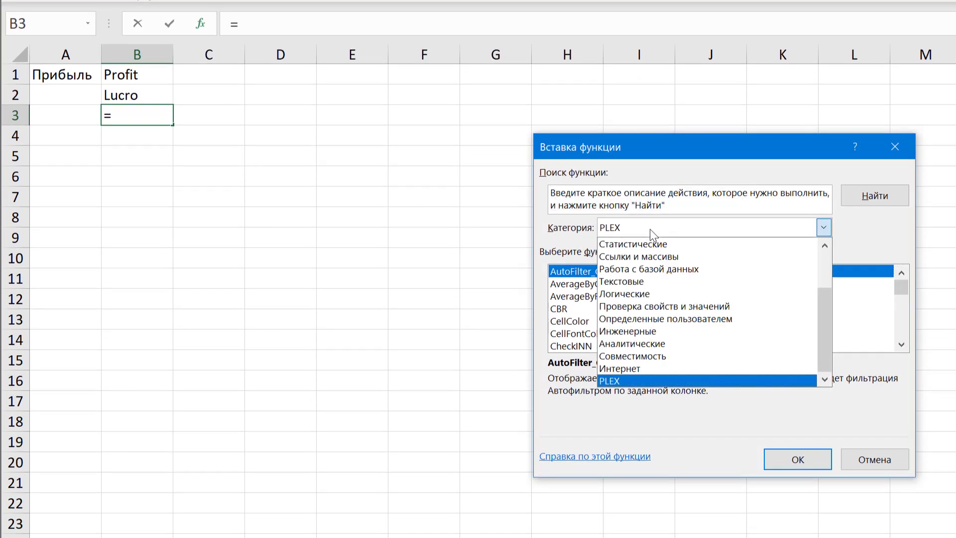
click(650, 229)
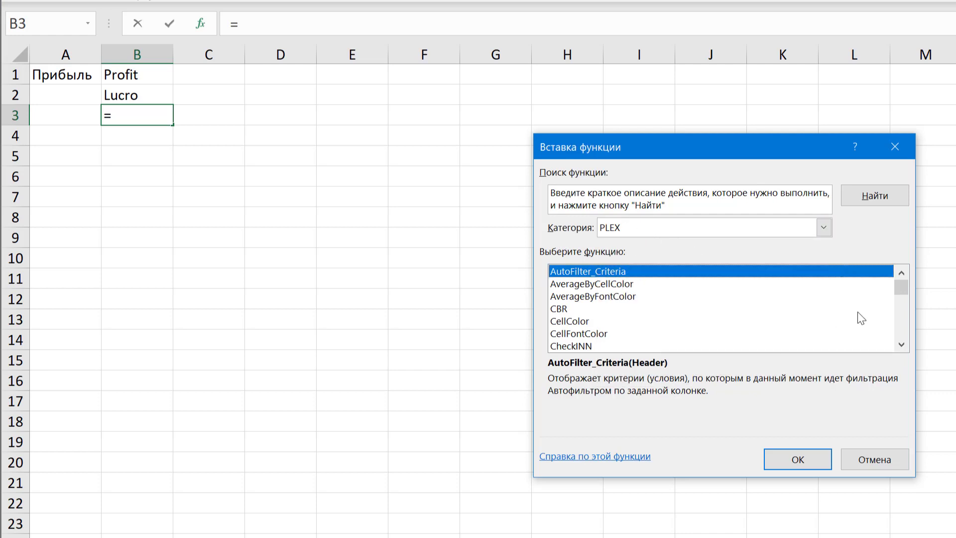
drag(904, 289, 904, 323)
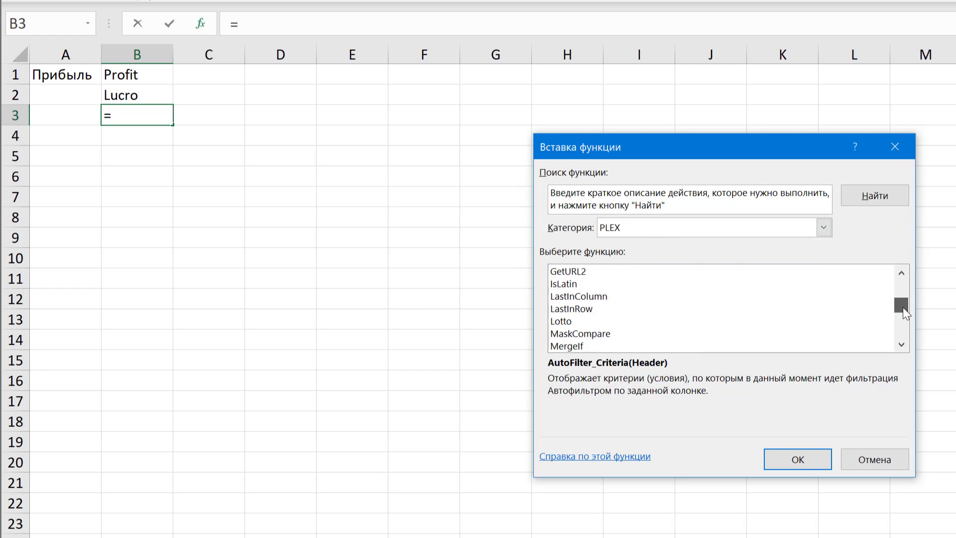
scroll(904, 325, down, 1)
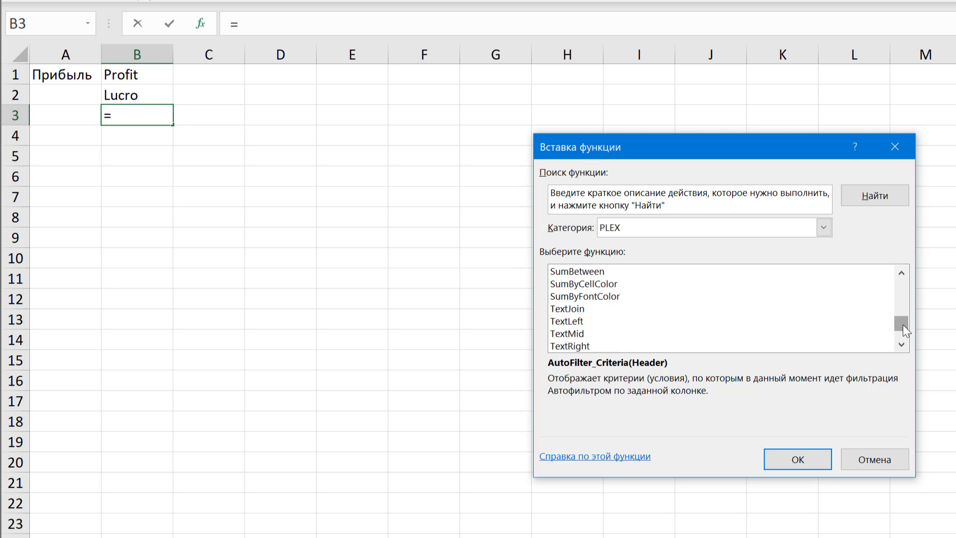
scroll(752, 341, down, 2)
scroll(752, 341, down, 1)
click(566, 273)
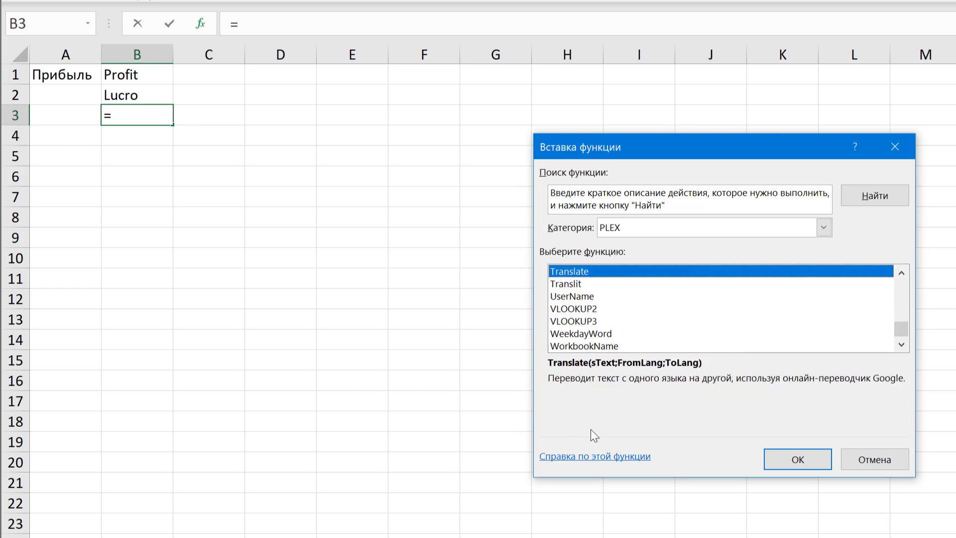
click(799, 462)
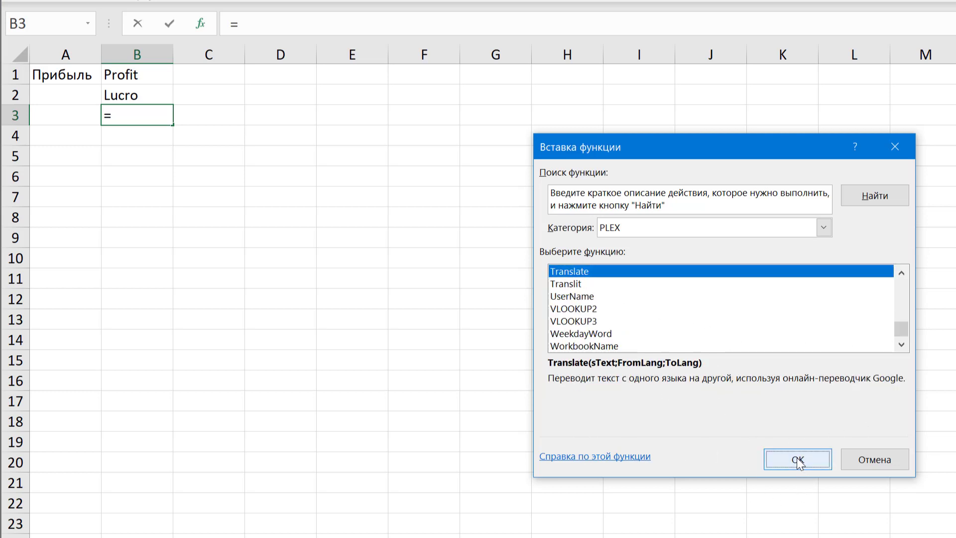
Fill Translate's arguments with A1, ru and bg, returning печалба.
drag(647, 188, 388, 92)
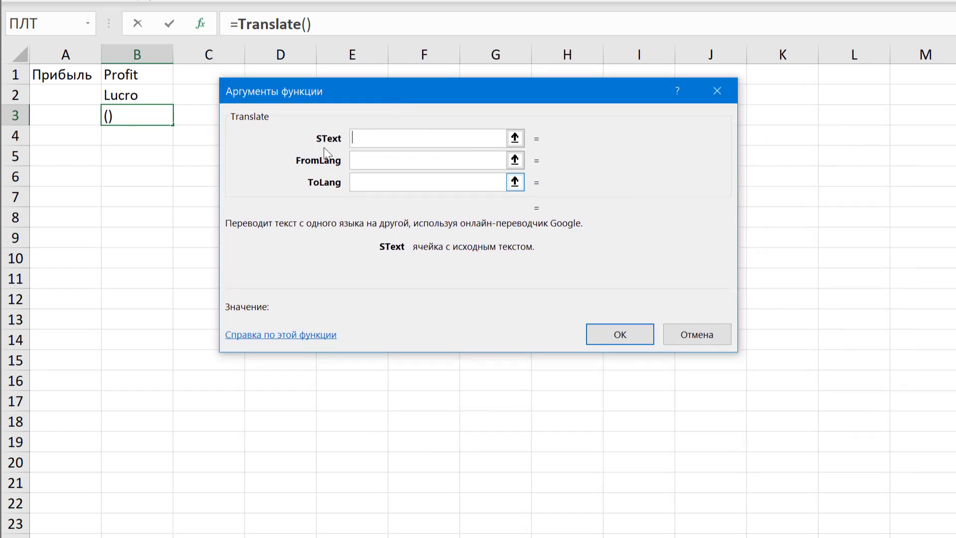
click(81, 74)
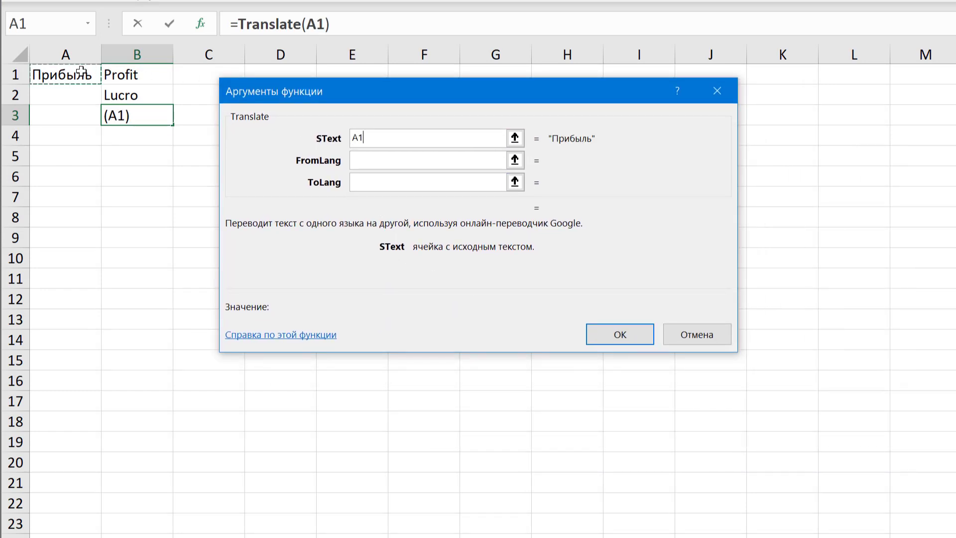
click(361, 159)
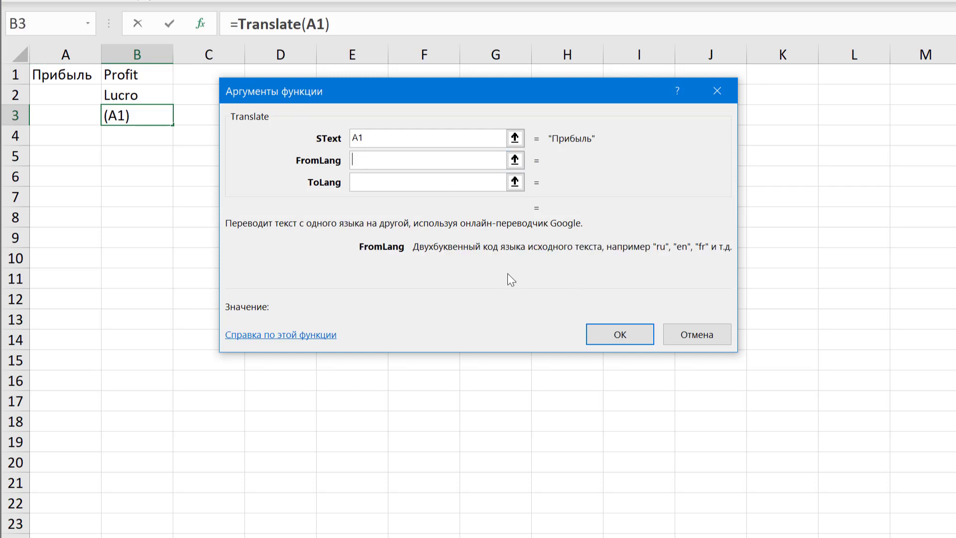
text(ru)
key(Tab)
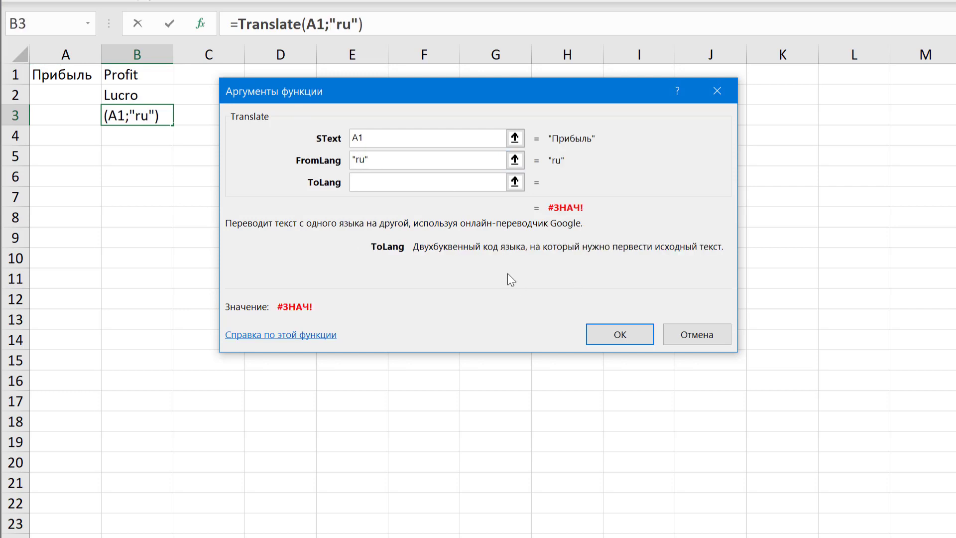
text(bg)
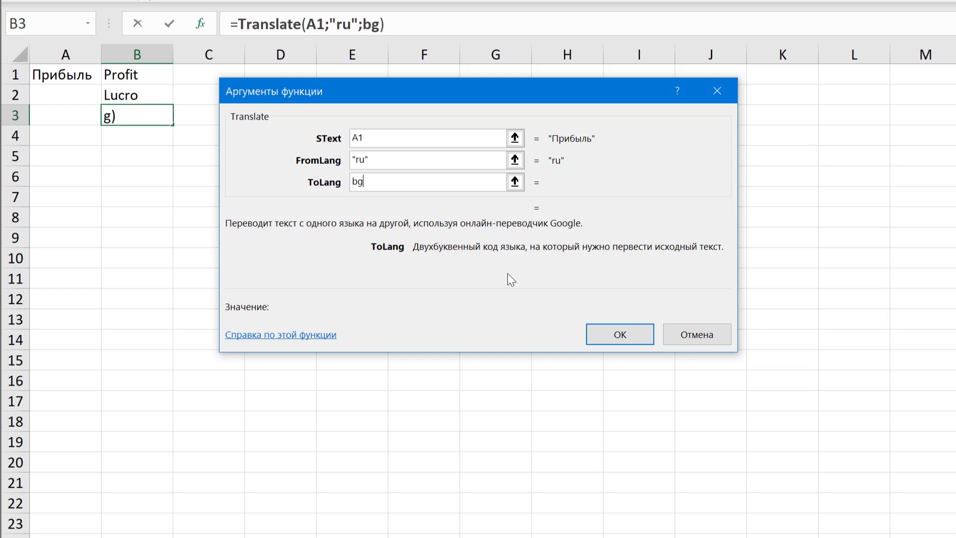
click(603, 333)
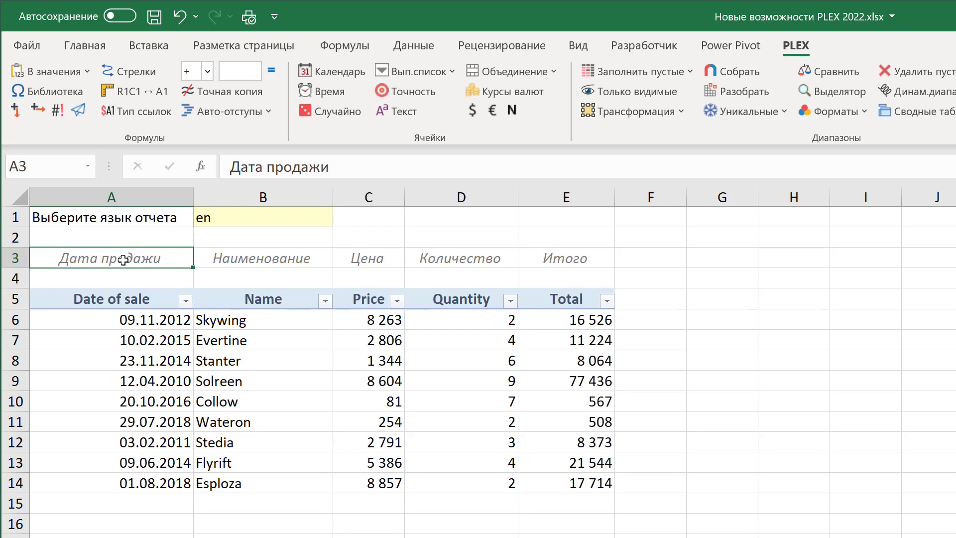
Select the A3:E3 headers and inspect A5's =Translate formula without changing it.
drag(123, 263, 575, 260)
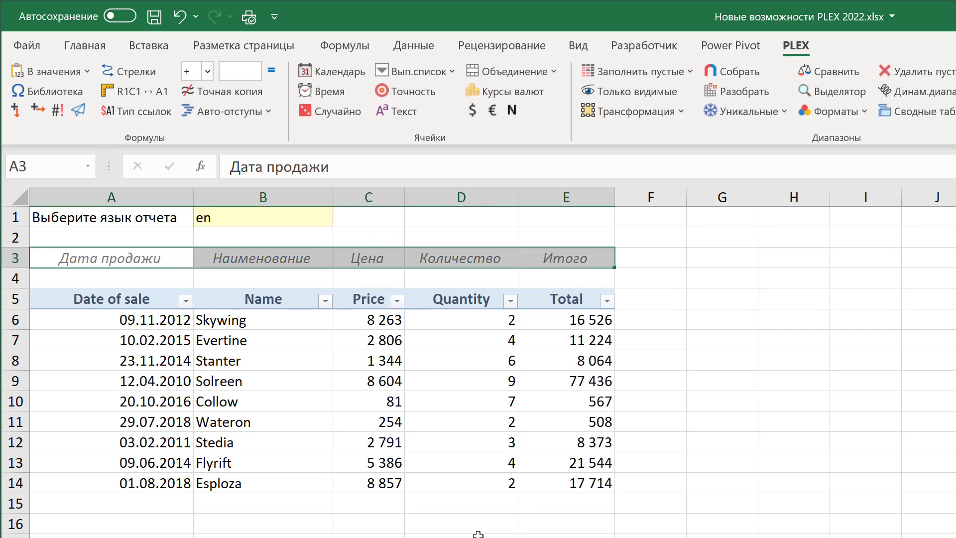
click(155, 301)
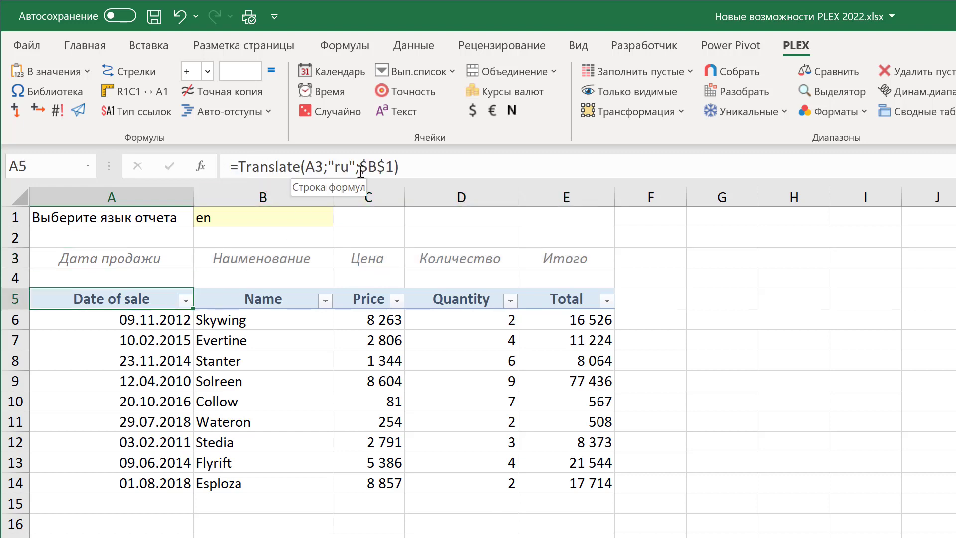
click(408, 170)
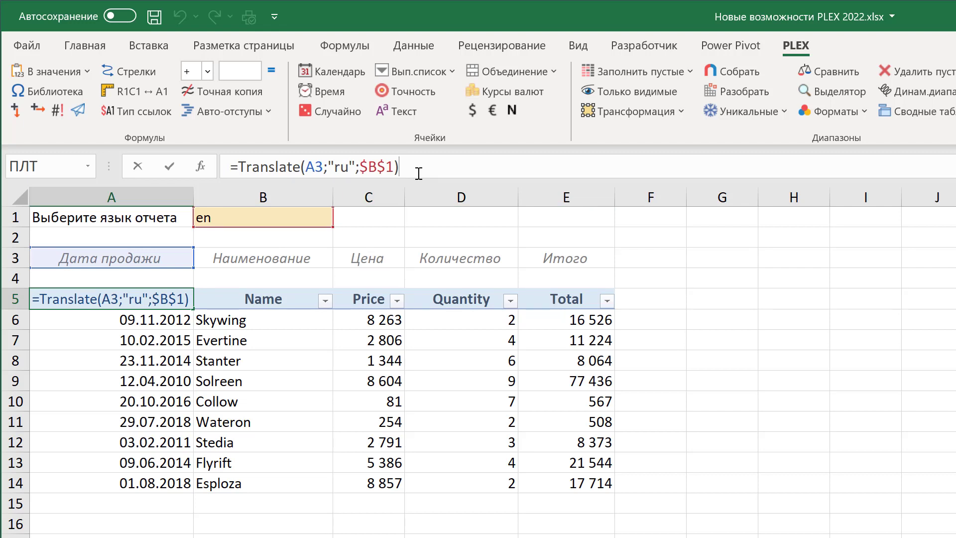
key(ctrl+Return)
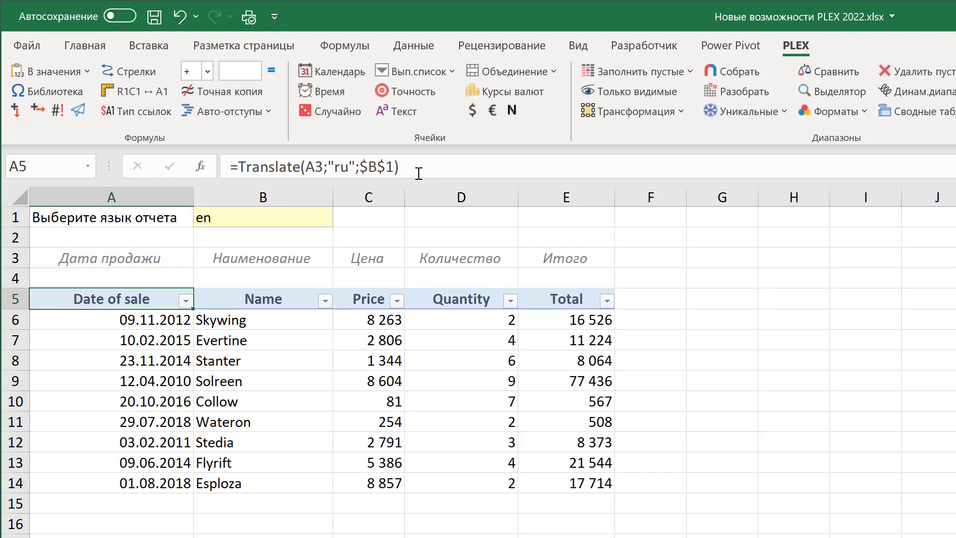
Switch B1's report language to fr, then de, then back to en.
click(329, 220)
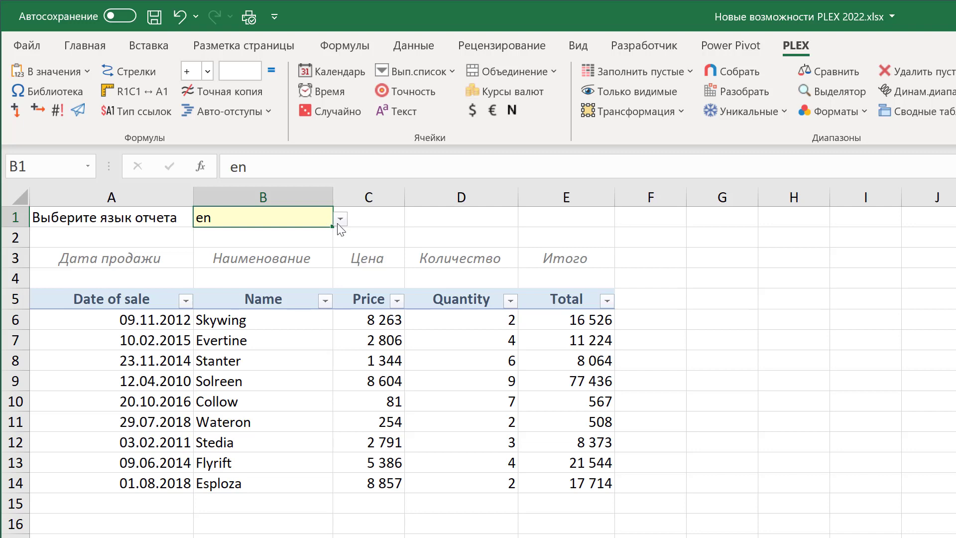
click(341, 220)
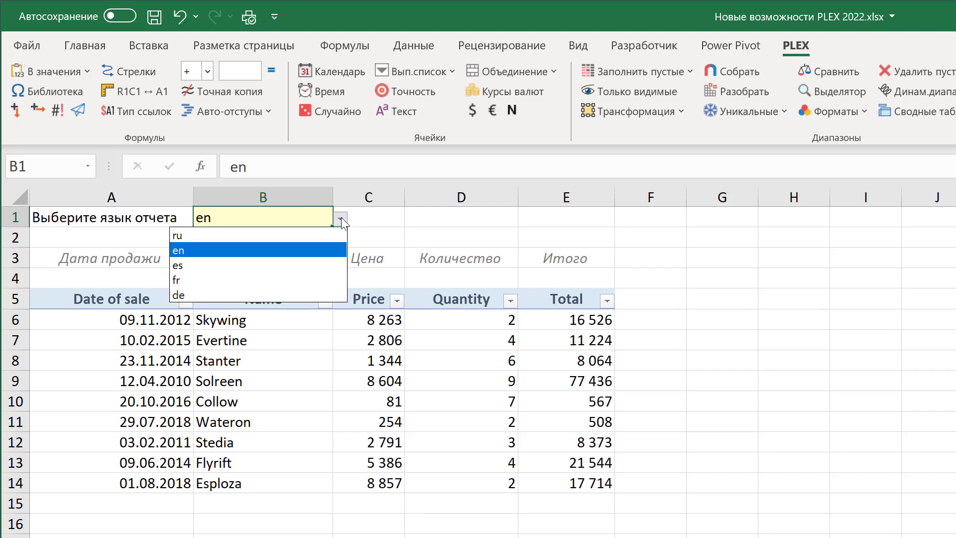
click(305, 280)
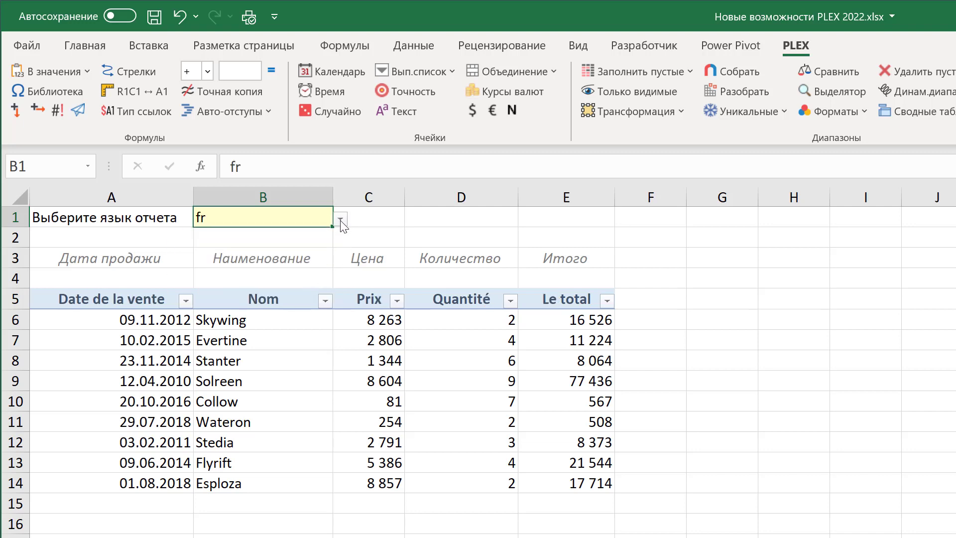
click(340, 220)
click(287, 294)
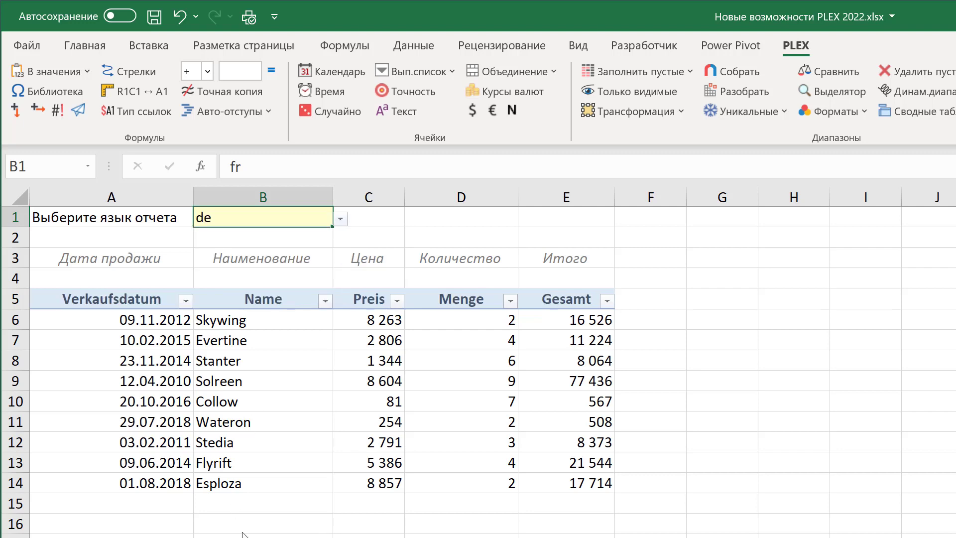
click(341, 219)
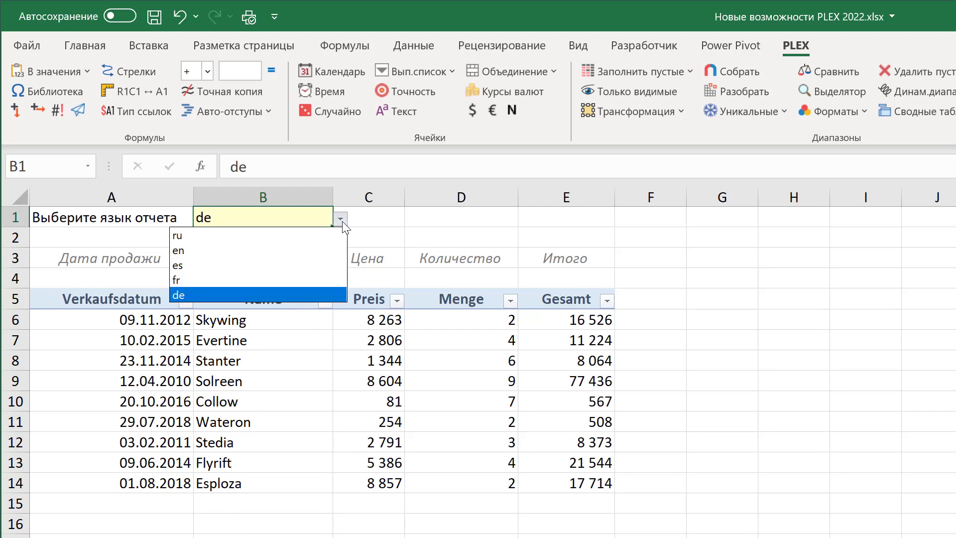
click(311, 250)
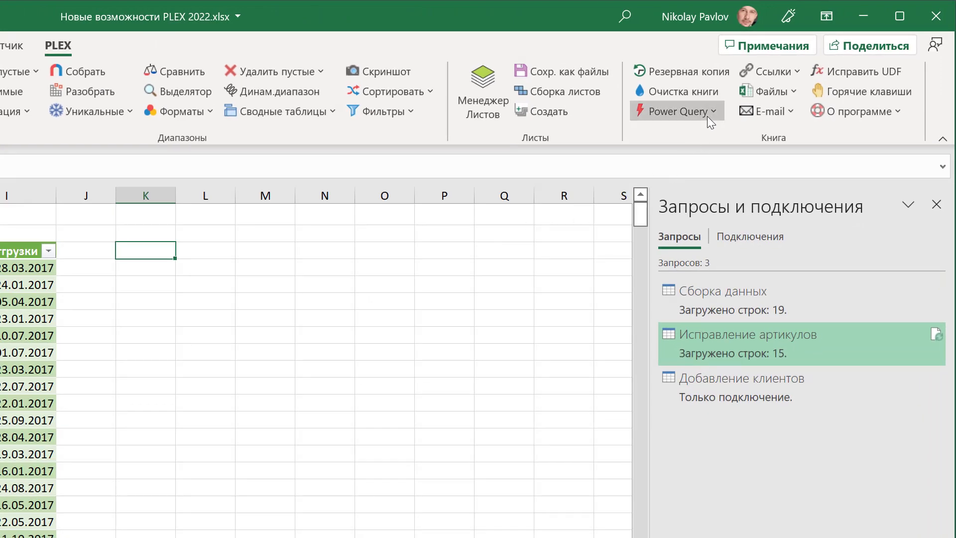
click(708, 116)
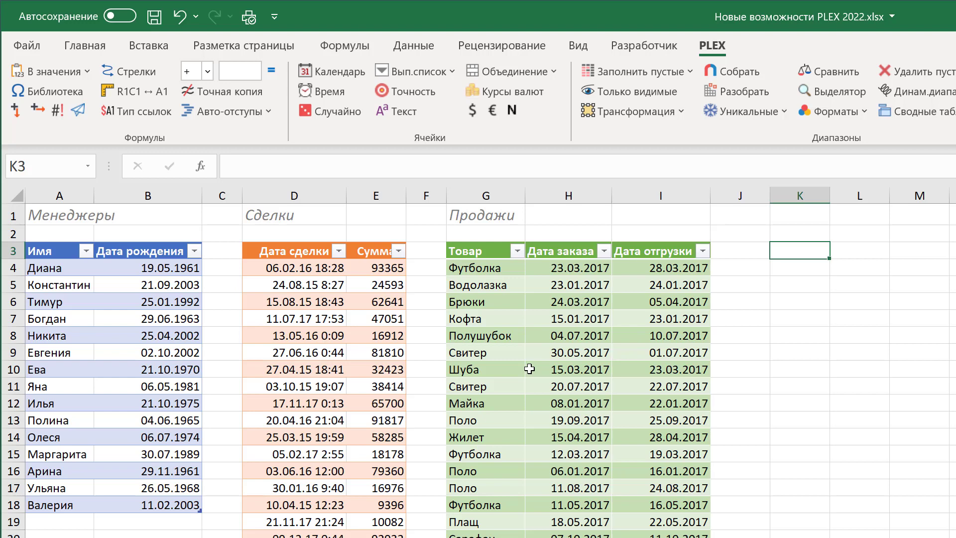
Load the Менеджеры table into Power Query as a connection-only query.
click(123, 321)
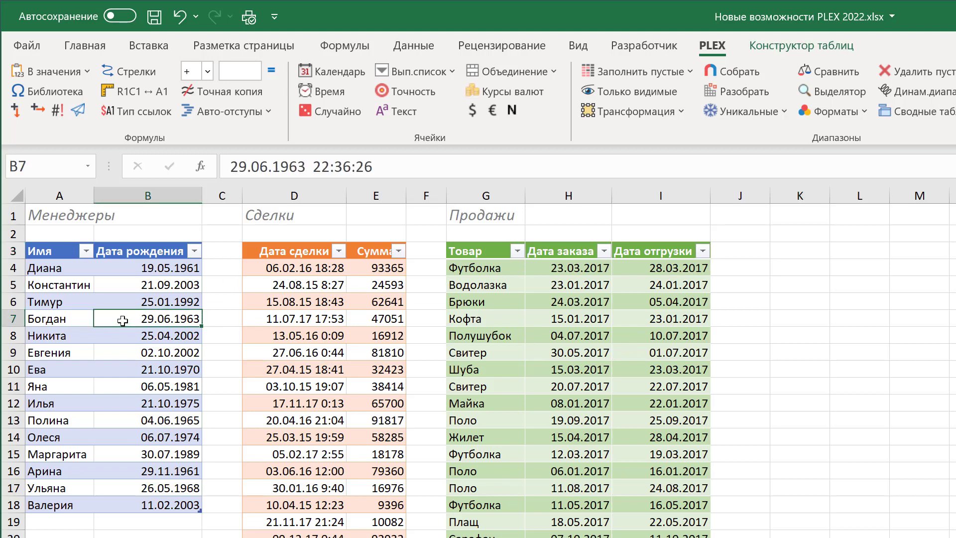
click(412, 48)
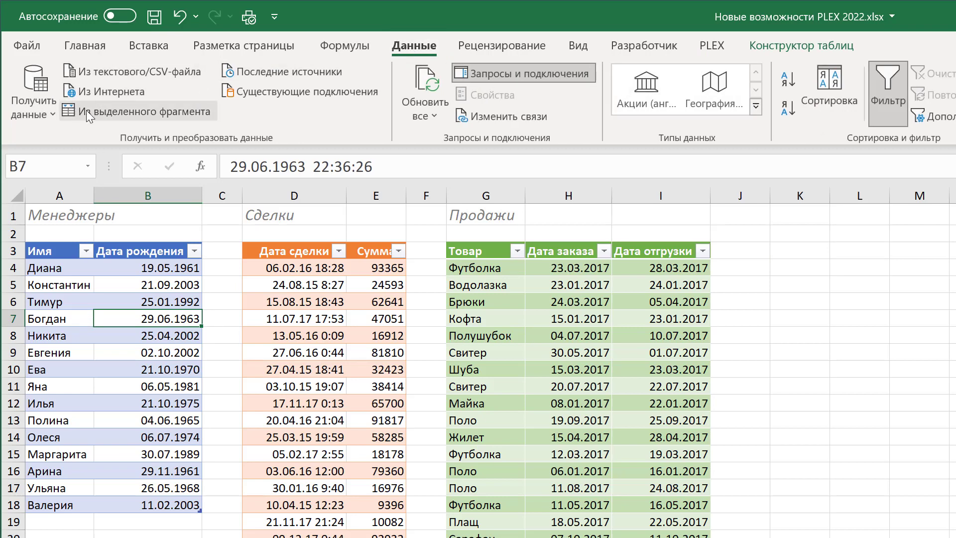
click(130, 112)
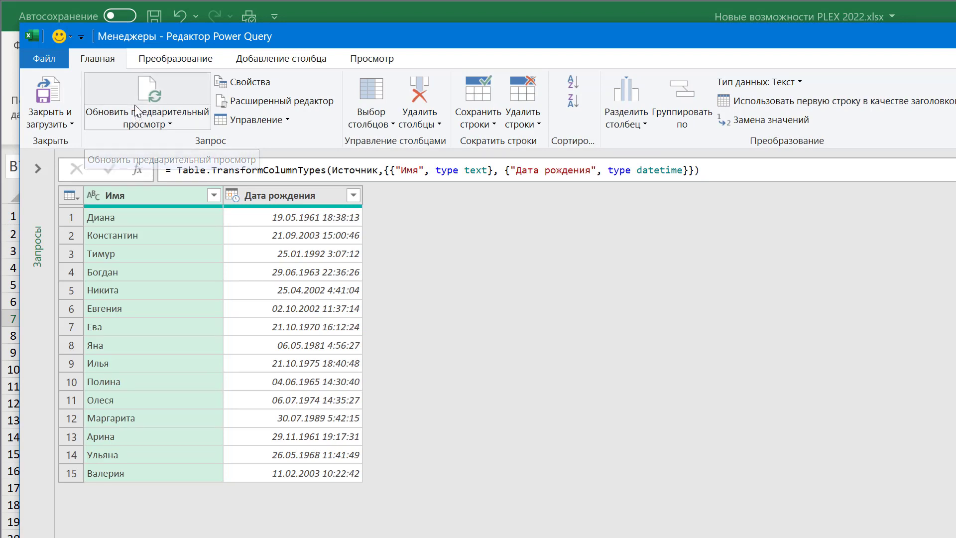
click(67, 121)
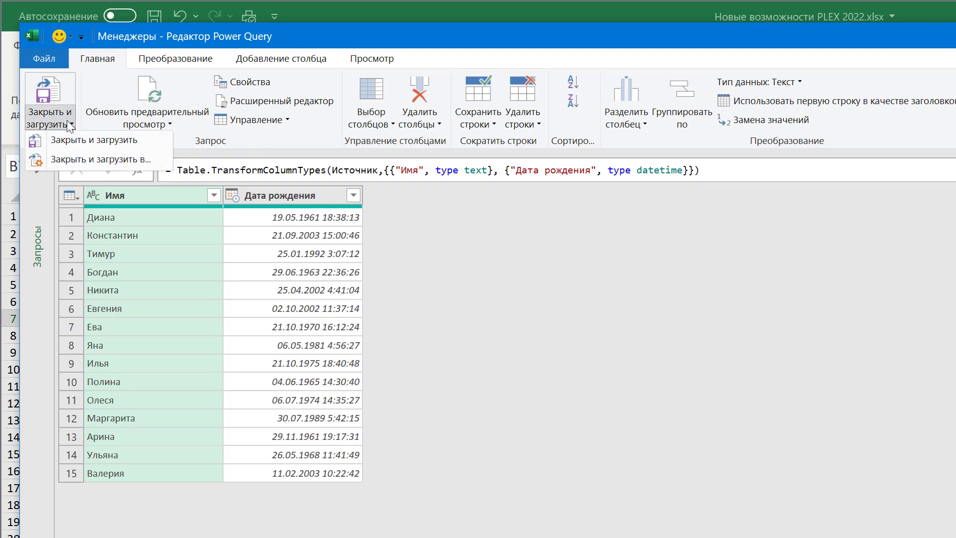
click(127, 160)
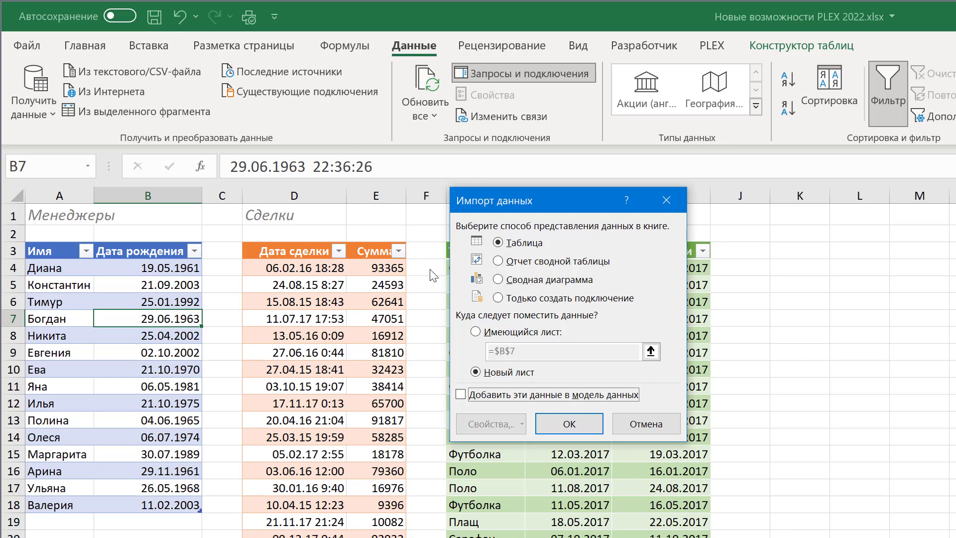
click(537, 299)
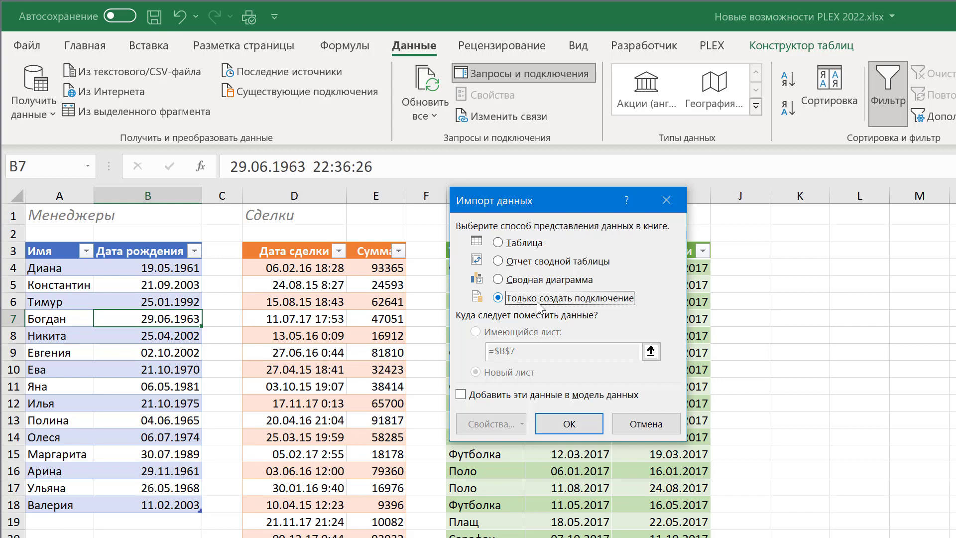
click(573, 425)
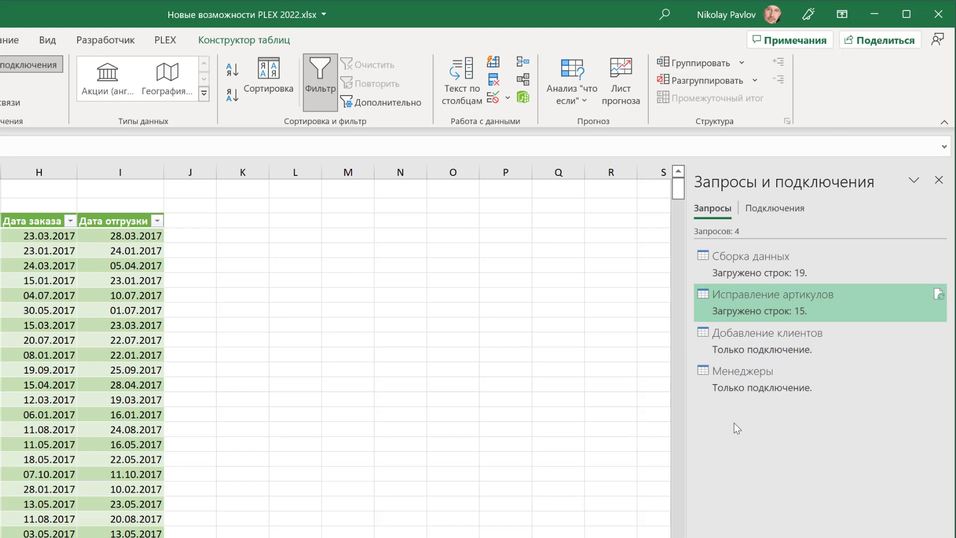
Delete the Менеджеры query from Queries & Connections, confirming with Удалить.
right_click(738, 381)
click(769, 438)
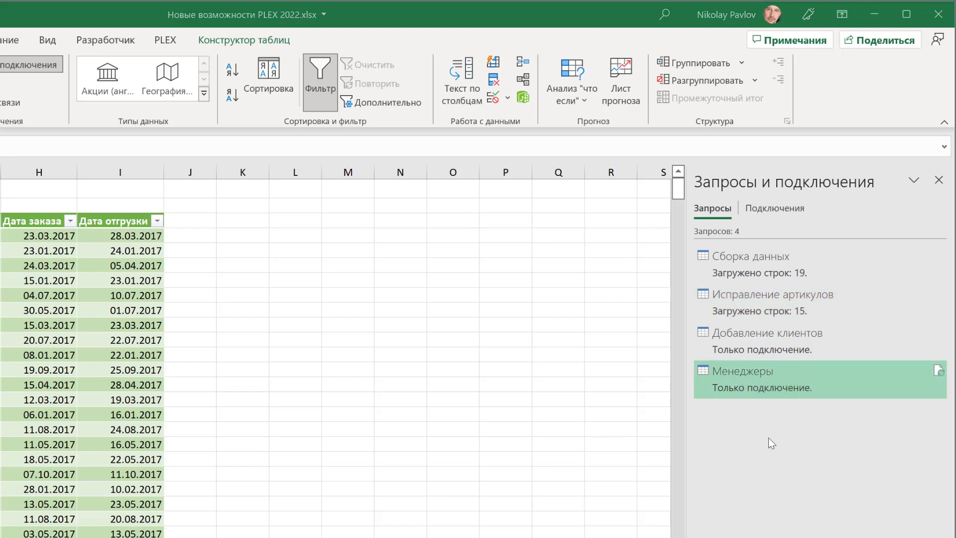
click(277, 452)
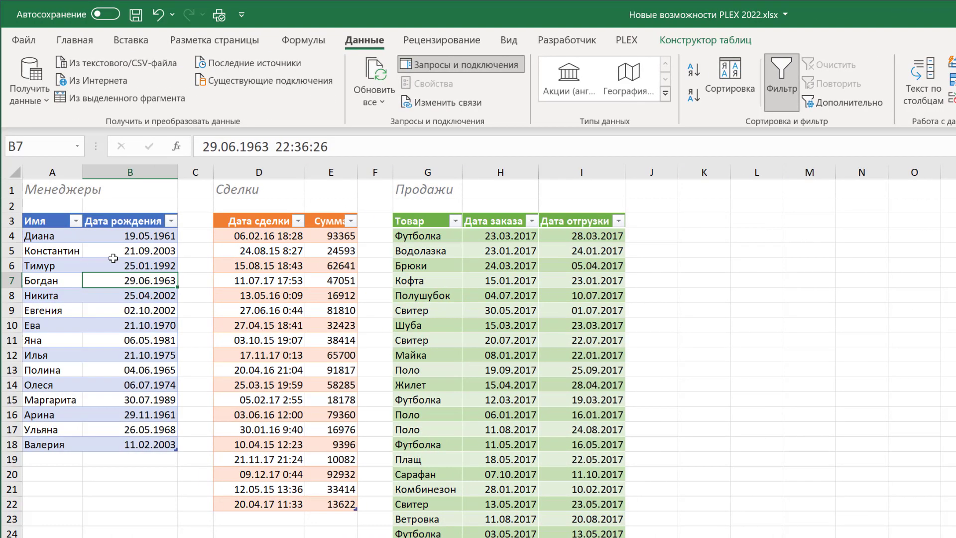
click(130, 324)
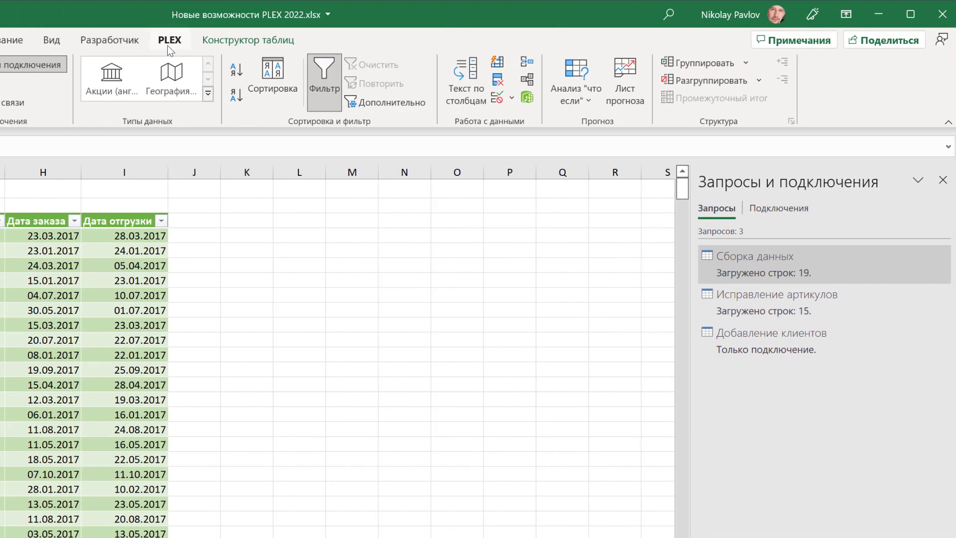
click(165, 43)
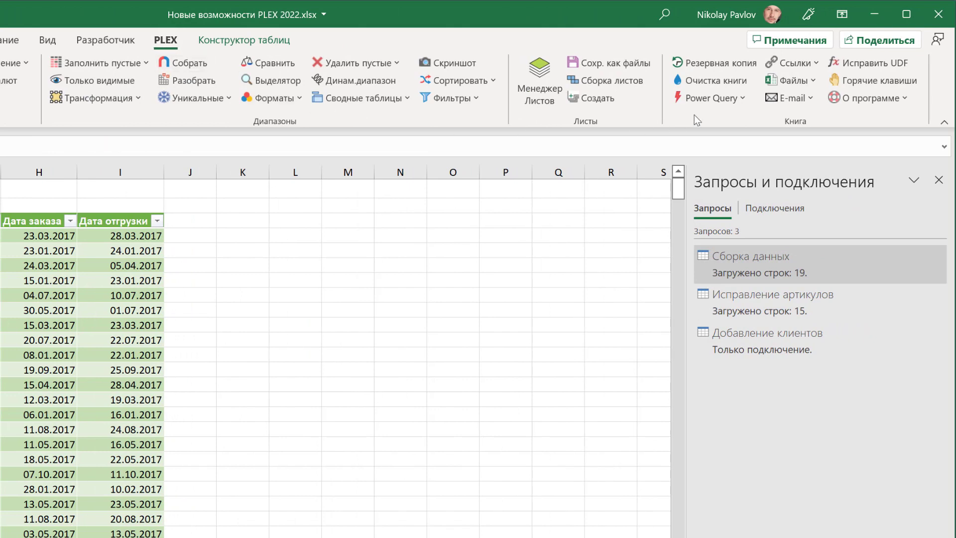
Run PLEX Power Query's Загрузить все таблицы с листа, then Загрузить все таблицы из этой книги.
click(709, 100)
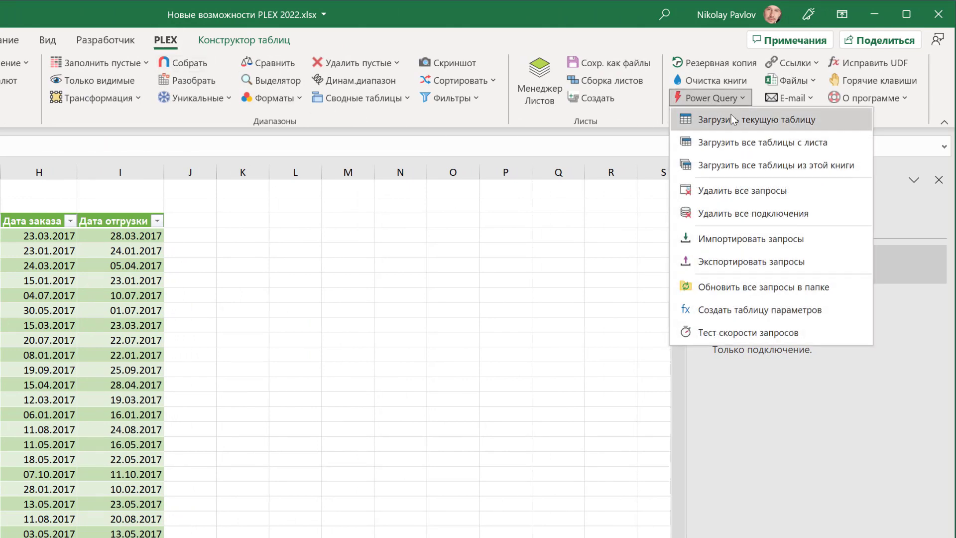
click(782, 123)
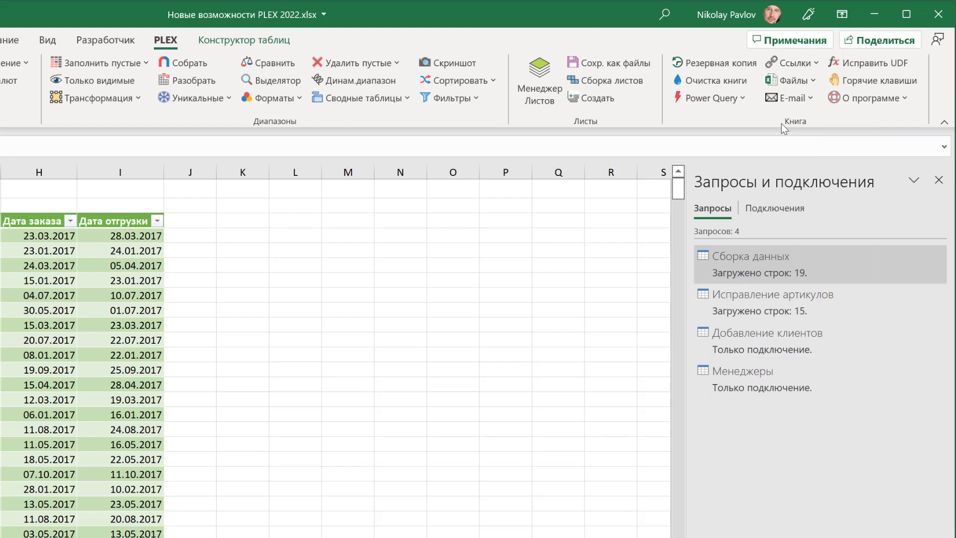
click(737, 99)
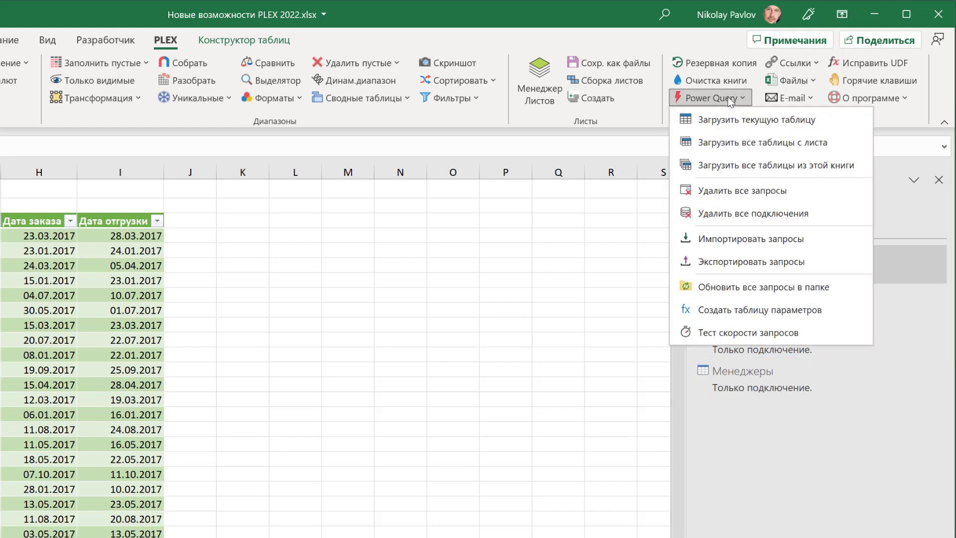
click(717, 142)
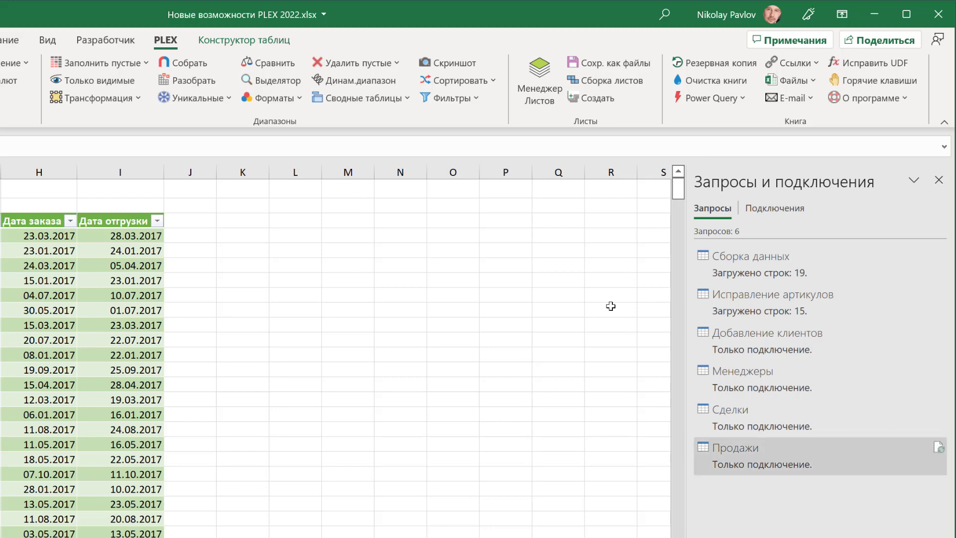
click(700, 98)
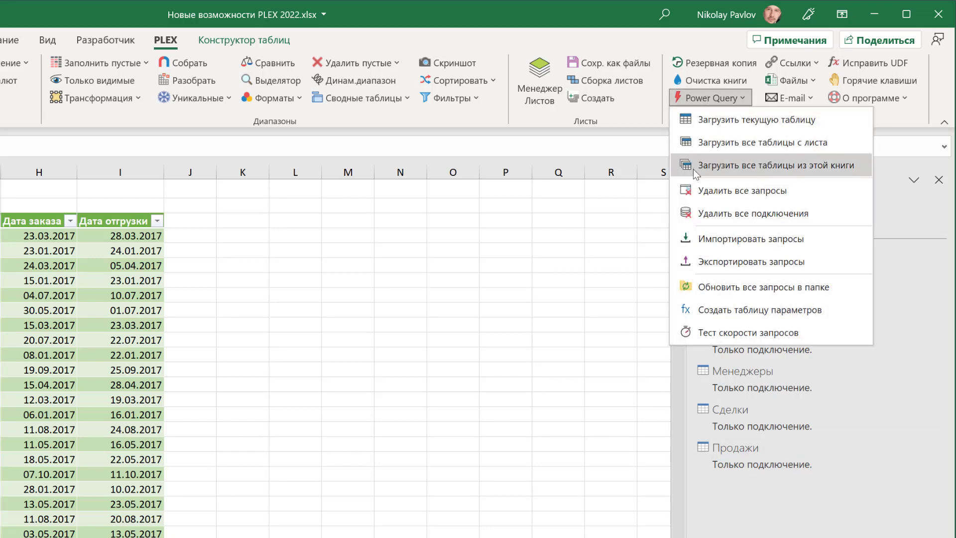
click(742, 169)
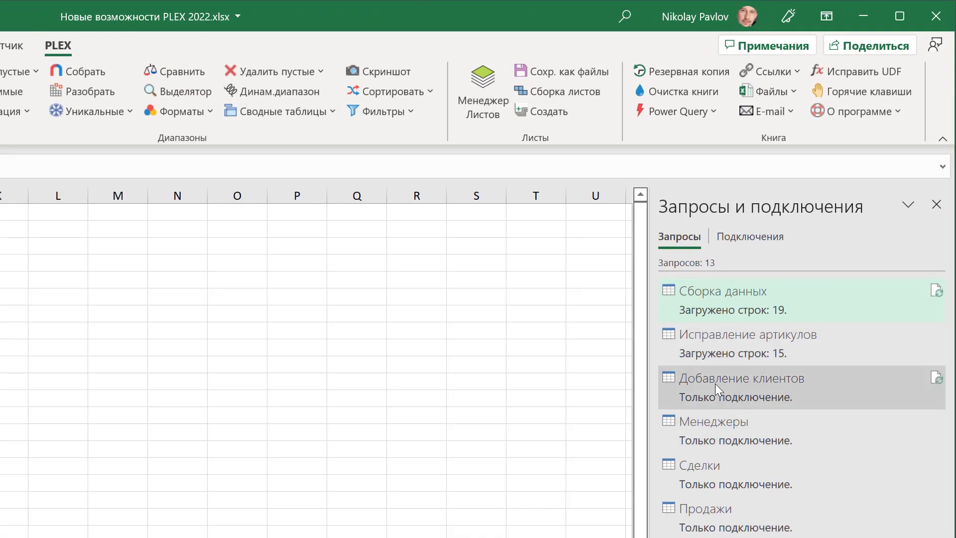
Start Экспортировать запросы and tick Сборка данных, Менеджеры, Сделки and Сборка_данных.
right_click(715, 383)
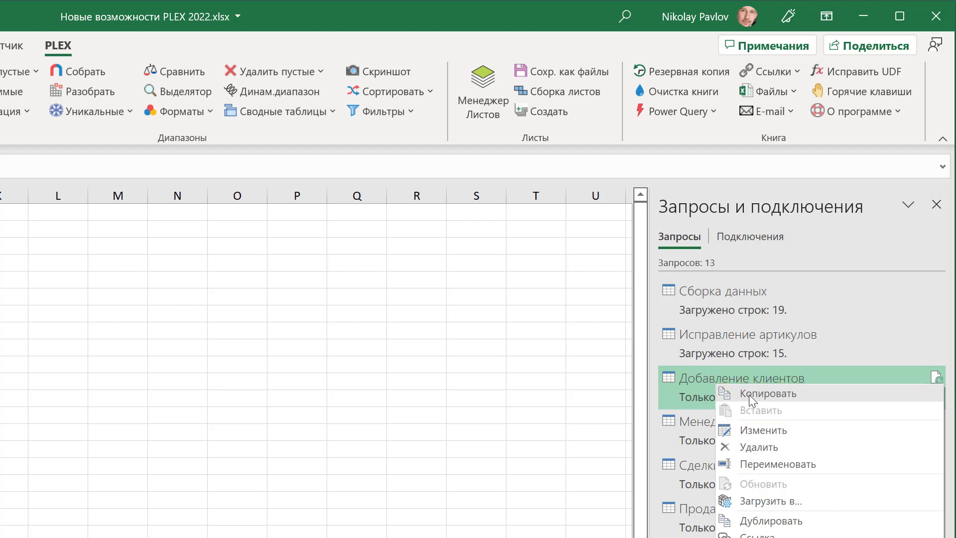
click(674, 110)
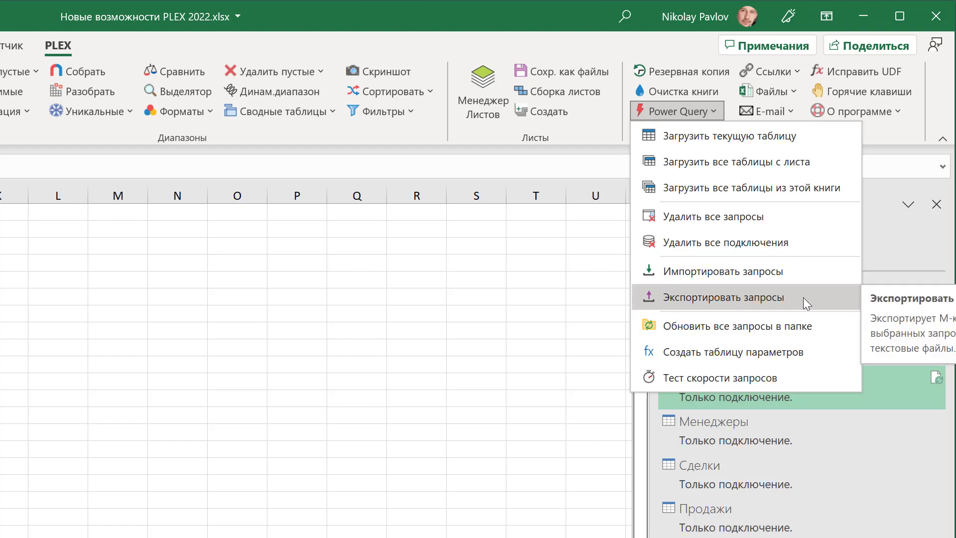
click(768, 298)
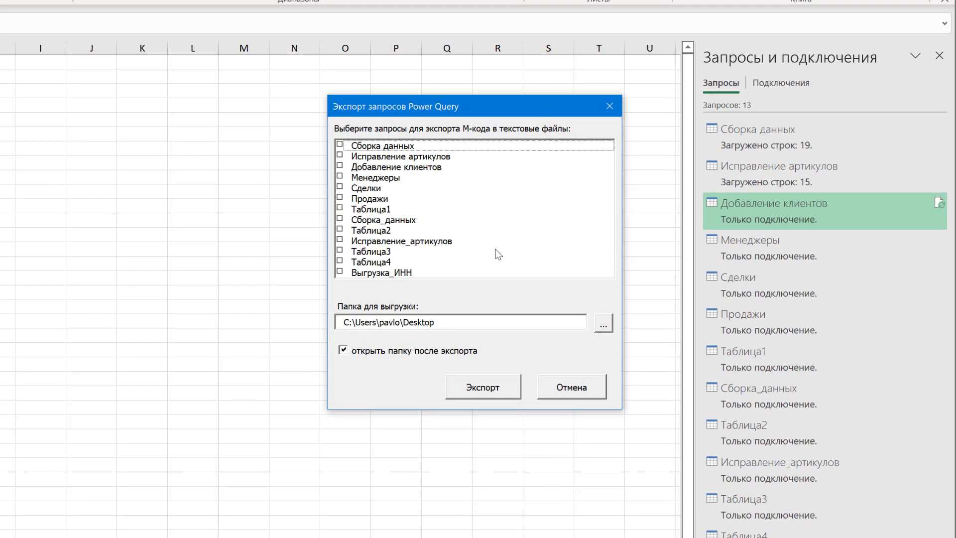
click(340, 145)
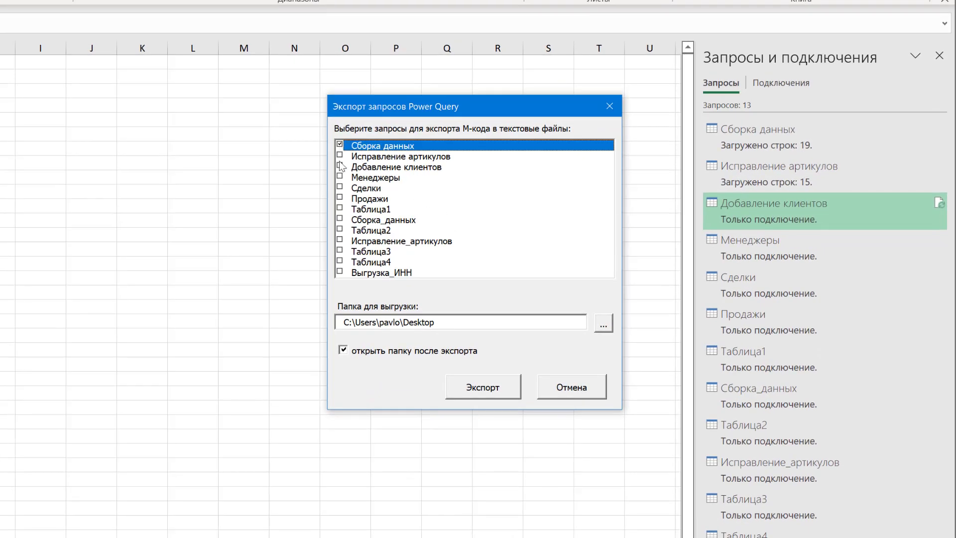
click(340, 176)
click(340, 187)
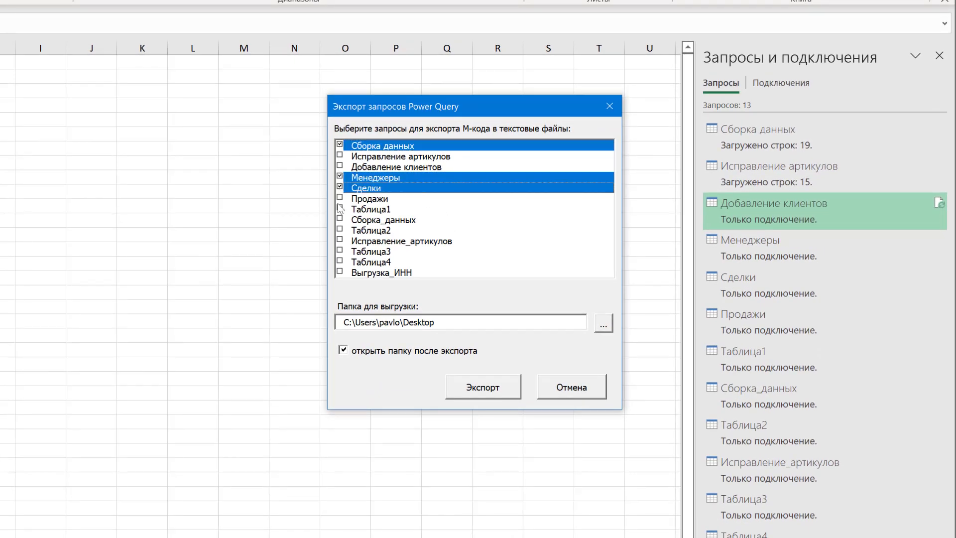
click(340, 219)
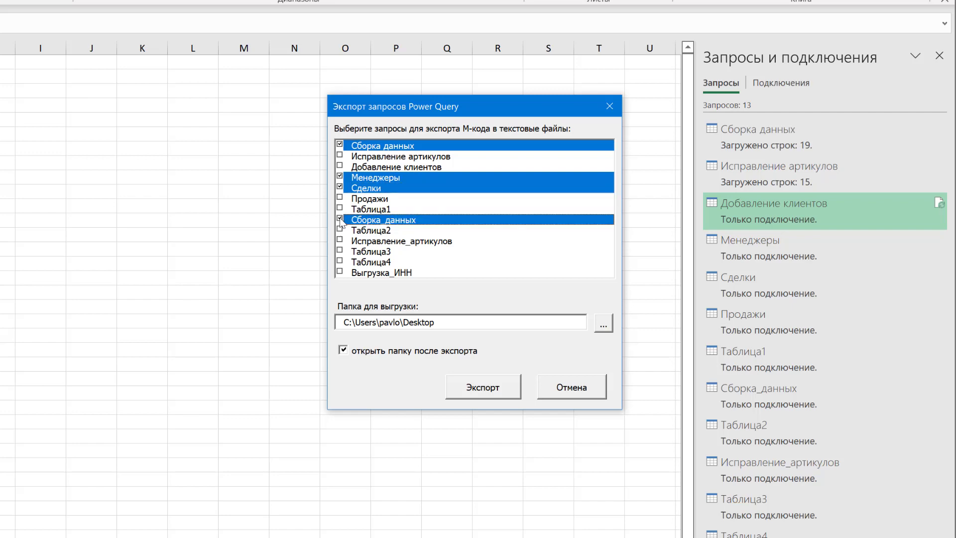
Set the export folder to Desktop\Power Query Sripts and export the queries.
click(605, 327)
click(398, 373)
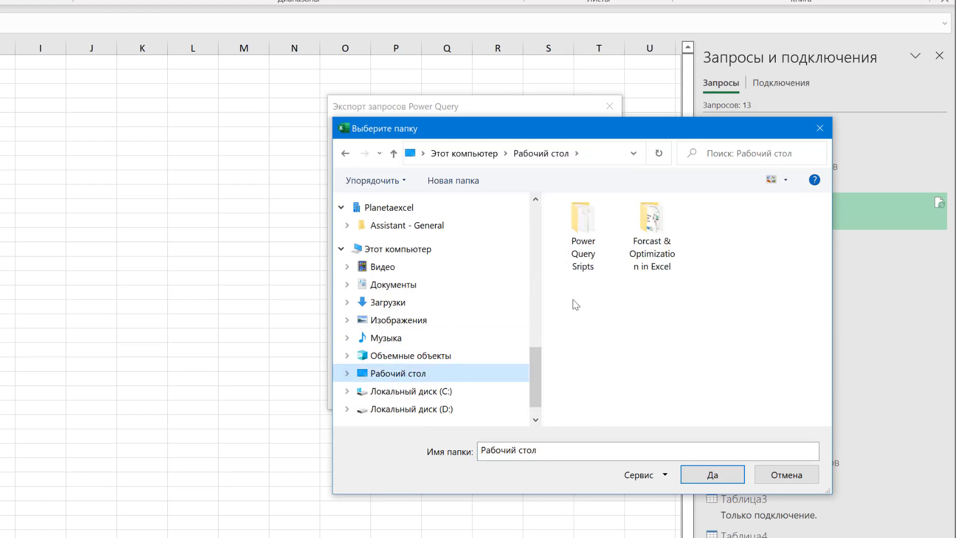
click(586, 264)
double_click(585, 264)
click(712, 475)
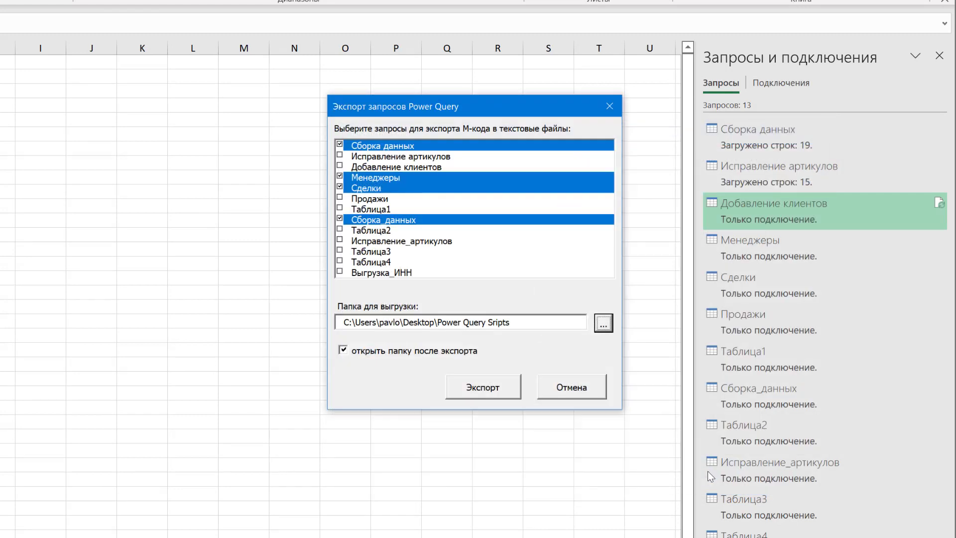
click(483, 392)
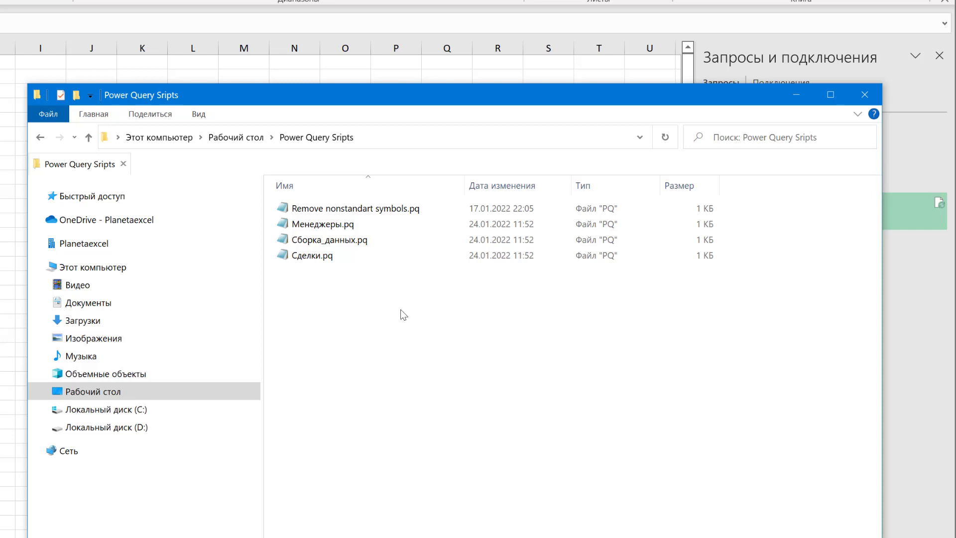
Open Remove nonstandart symbols.pq in Notepad, then close Notepad and the scripts folder.
right_click(329, 212)
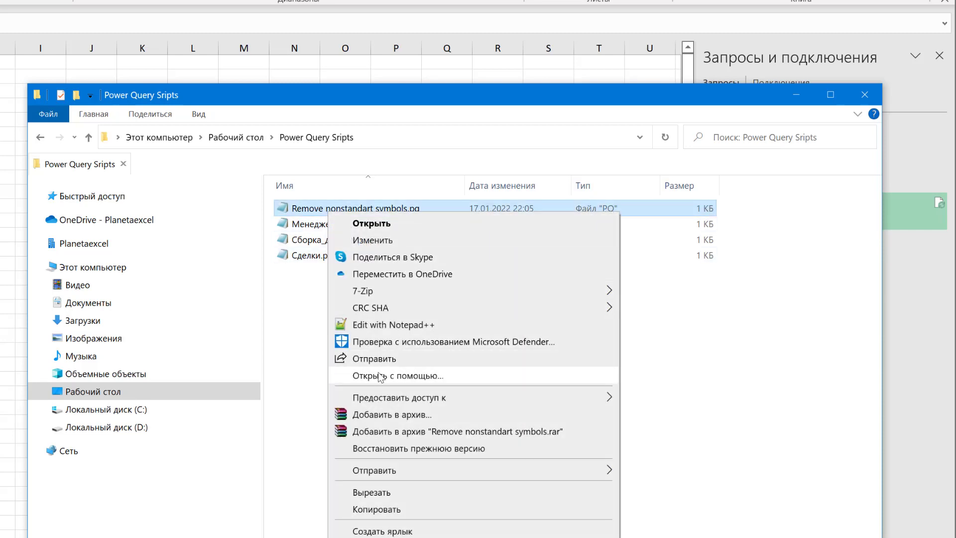
click(424, 377)
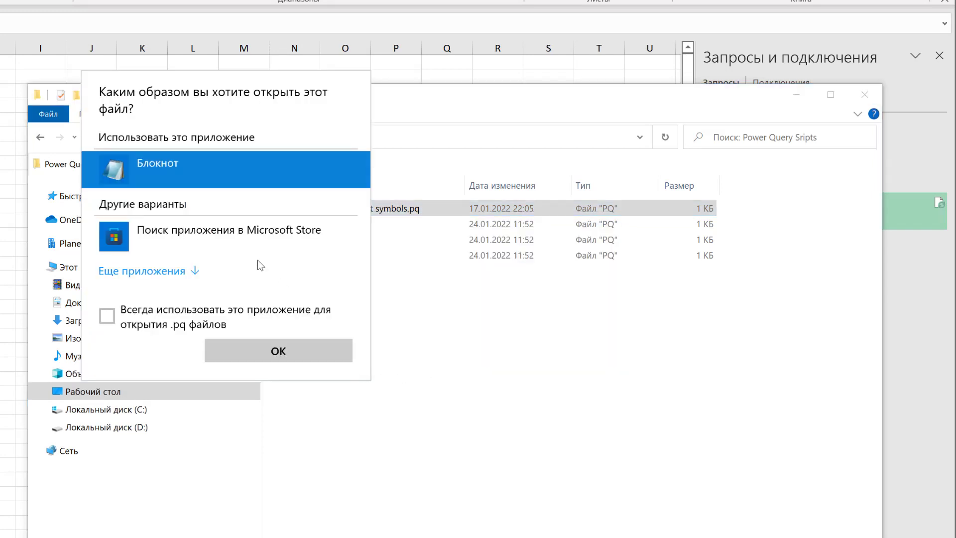
click(298, 353)
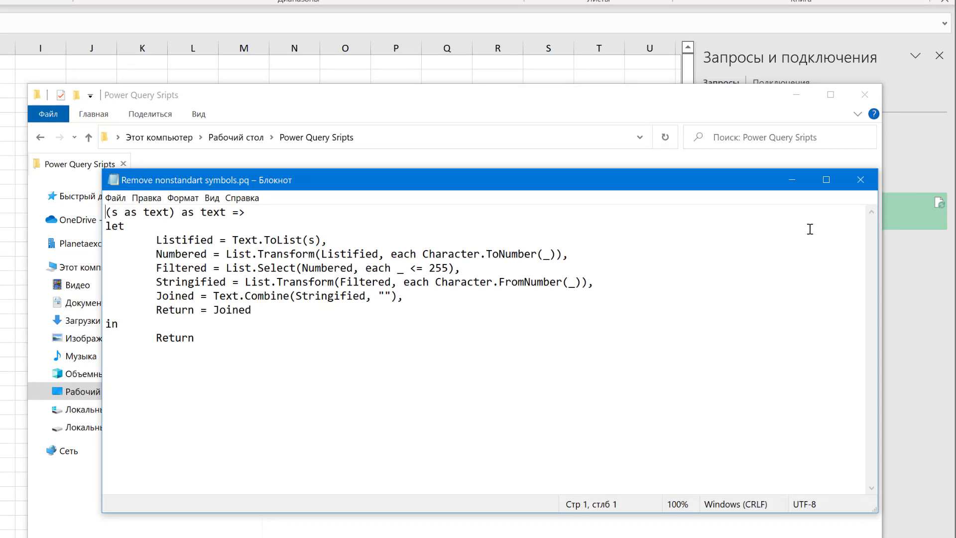
click(862, 183)
click(908, 284)
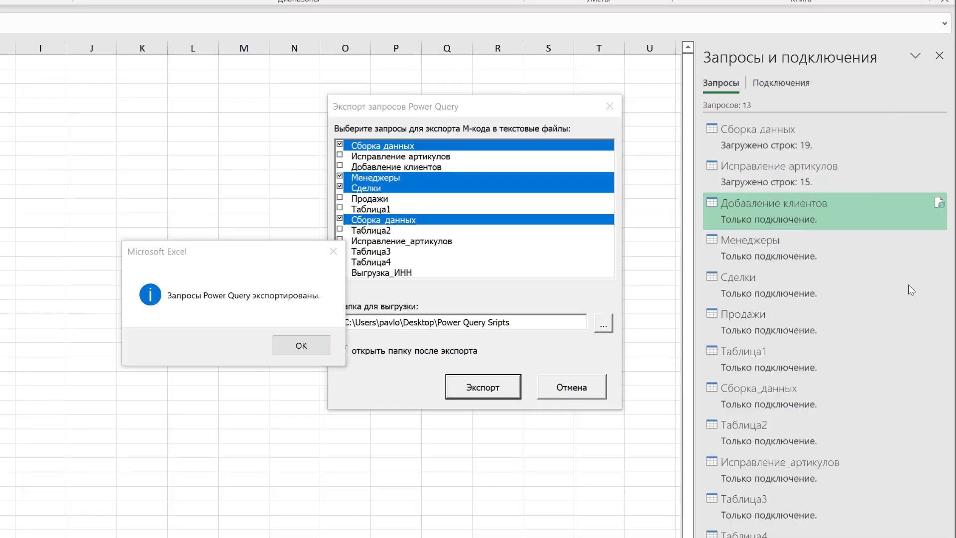
Finish the export, then import Remove nonstandart symbols.pq from the Power Query Sripts folder.
click(308, 349)
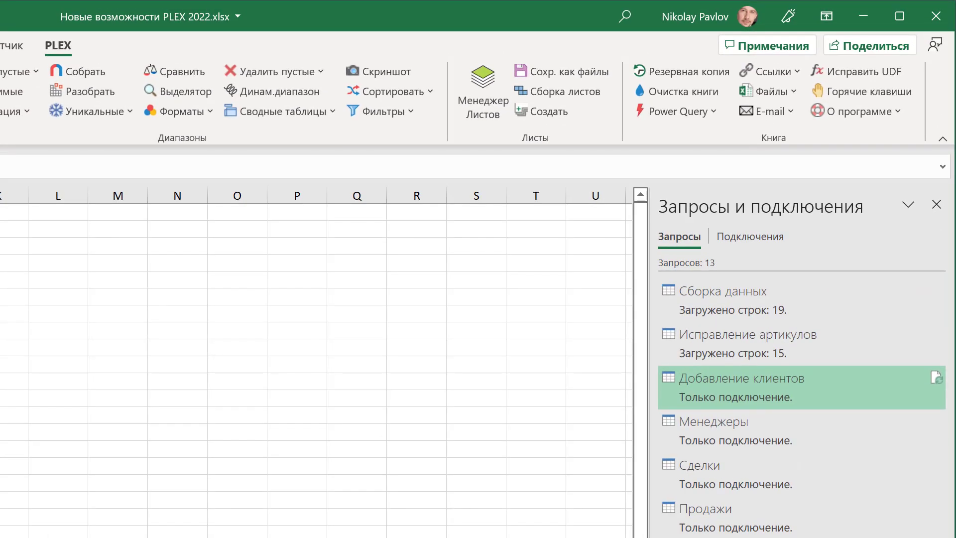
click(664, 115)
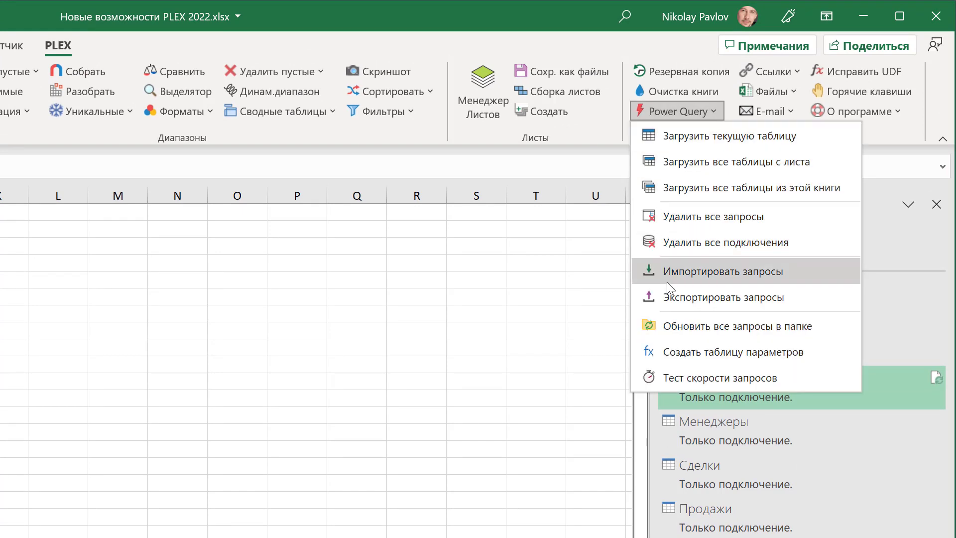
mouse_move(723, 271)
click(716, 273)
double_click(344, 148)
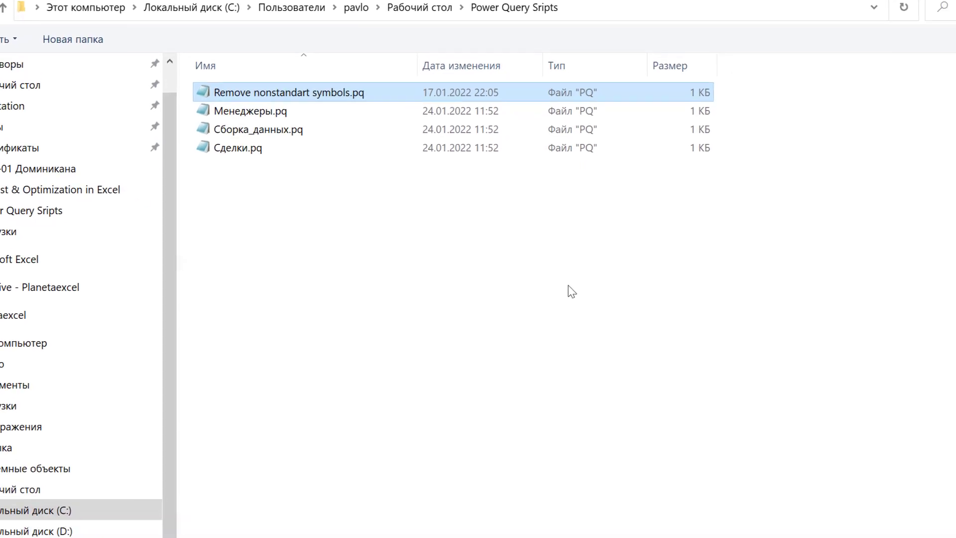
click(707, 495)
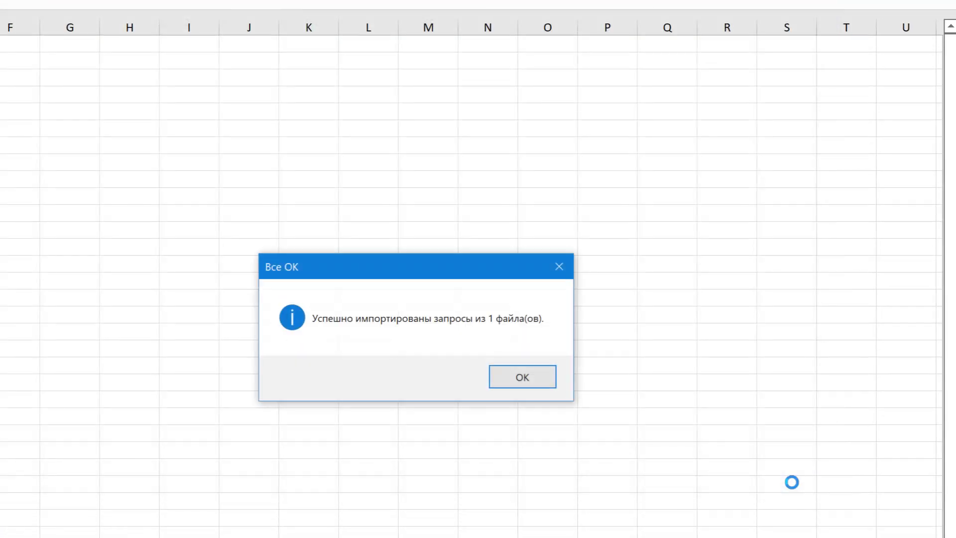
click(543, 377)
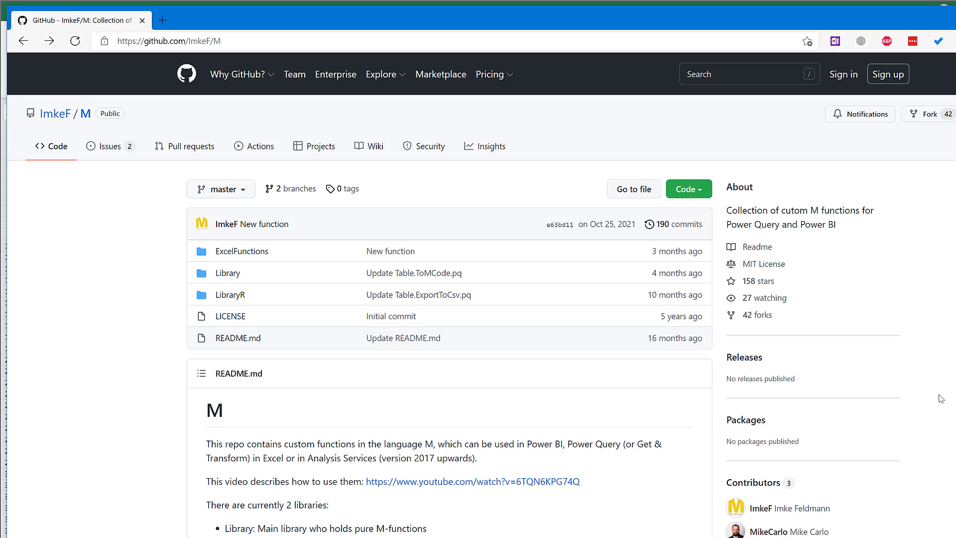
Scroll through the ImkeF/M function tables and open the Table.DistinctCI.pq page.
scroll(942, 399, down, 3)
scroll(941, 399, down, 6)
scroll(941, 399, down, 5)
scroll(942, 398, down, 3)
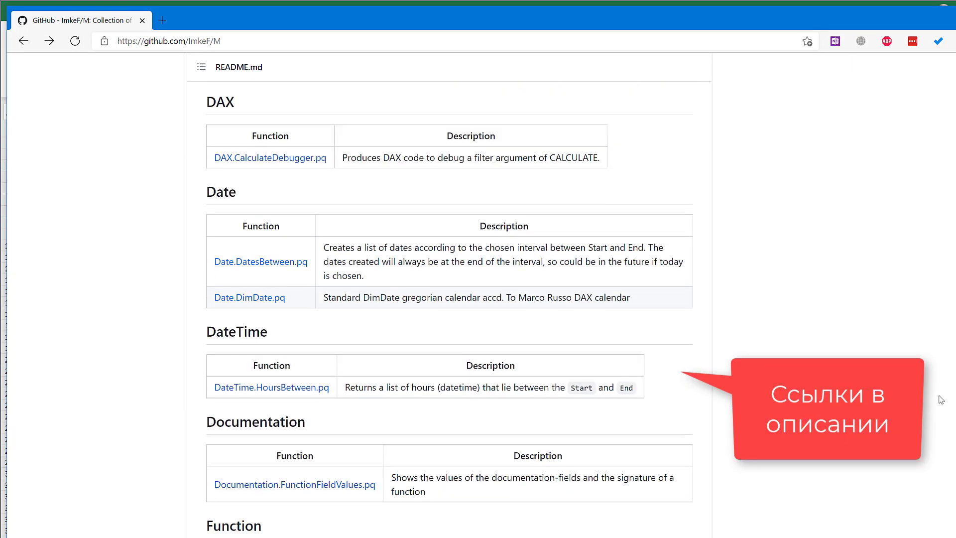
scroll(942, 400, down, 3)
scroll(941, 400, down, 6)
scroll(941, 399, down, 4)
scroll(942, 399, down, 5)
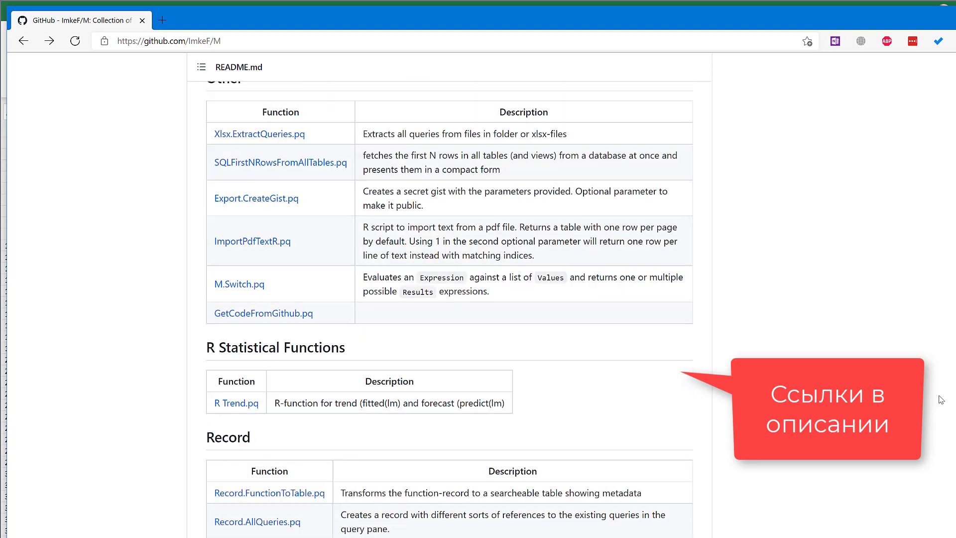
scroll(941, 400, down, 6)
scroll(802, 371, down, 4)
scroll(802, 371, down, 5)
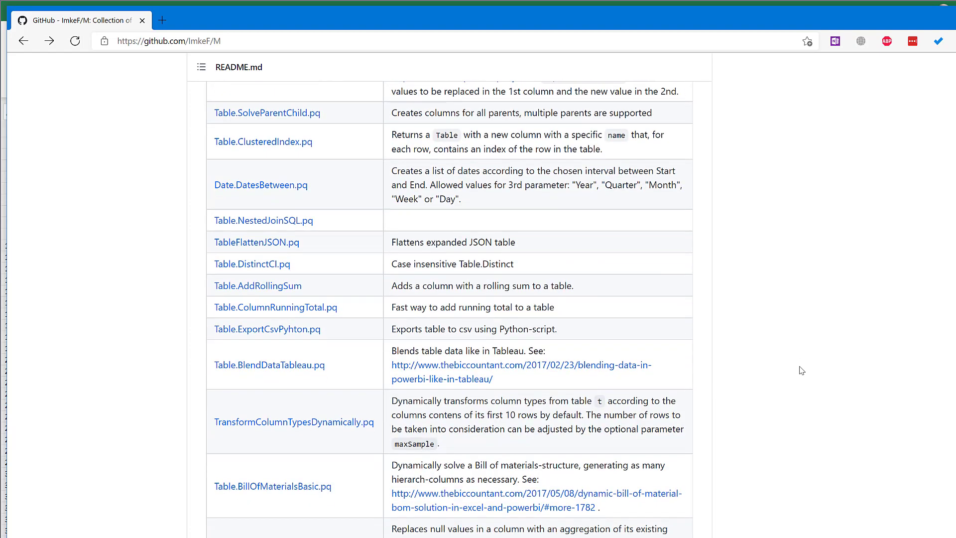
click(253, 263)
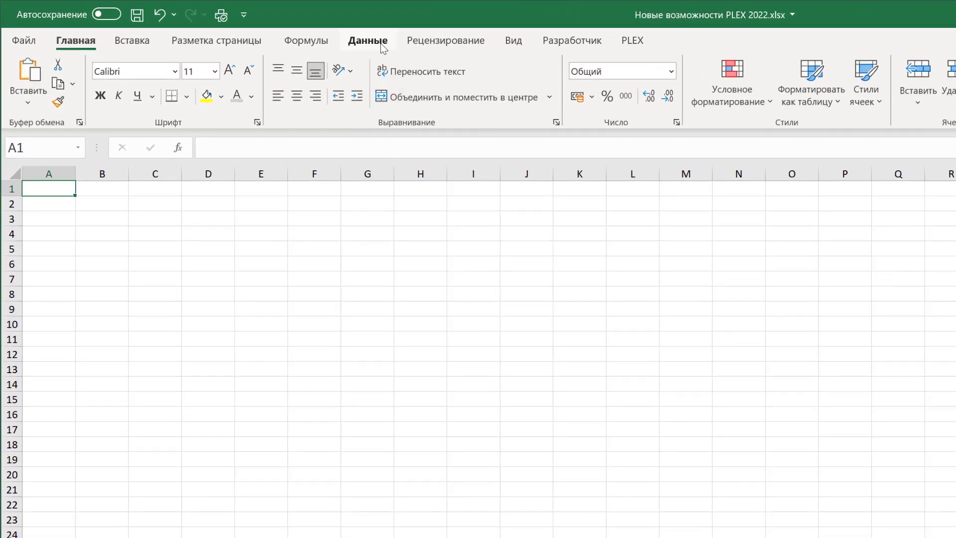
Run PLEX's Обновить все запросы в папке on D:\Отчеты 2021 with a detailed report sheet.
click(253, 29)
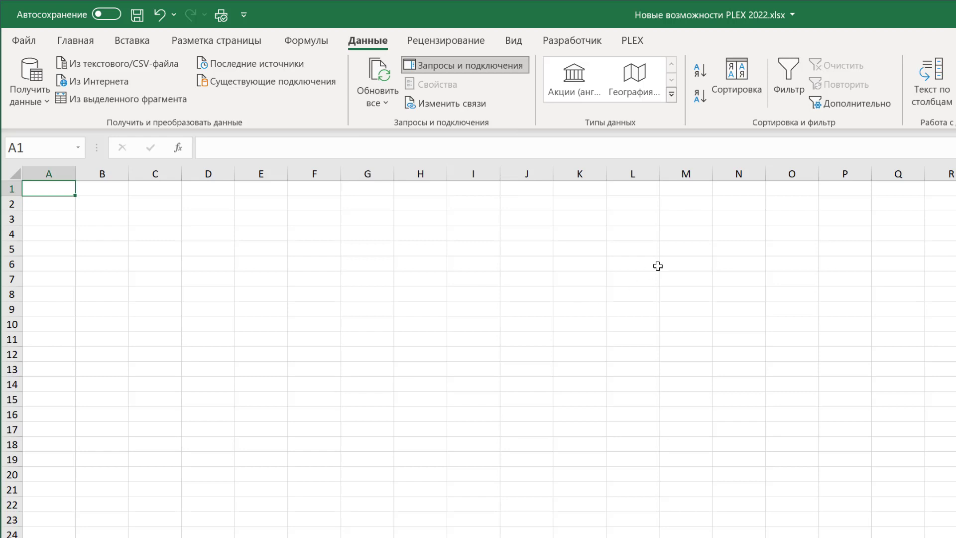
click(630, 44)
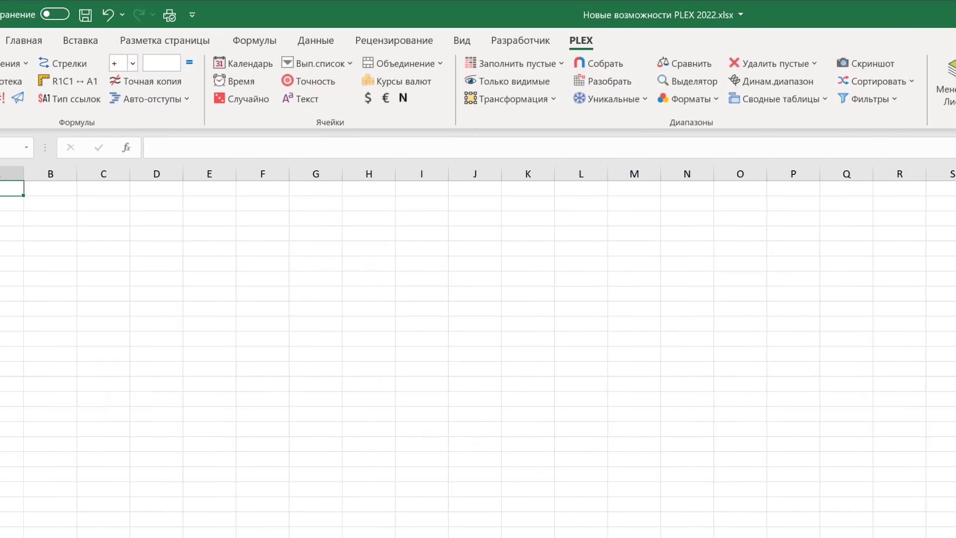
click(704, 99)
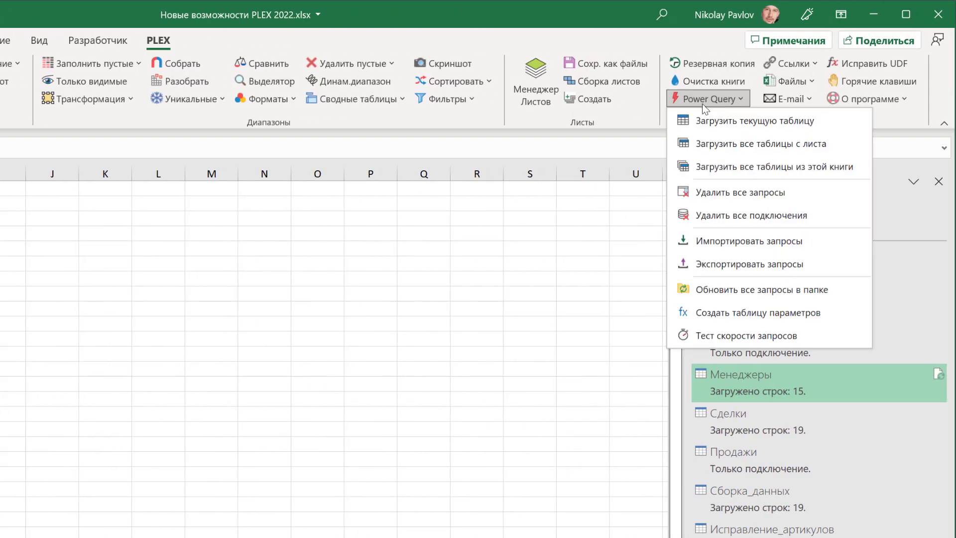
click(766, 290)
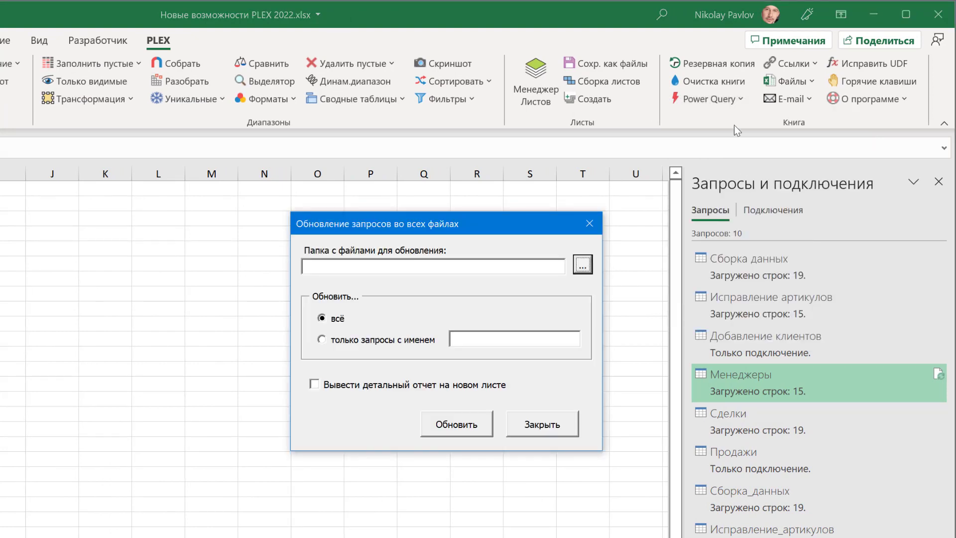
click(582, 264)
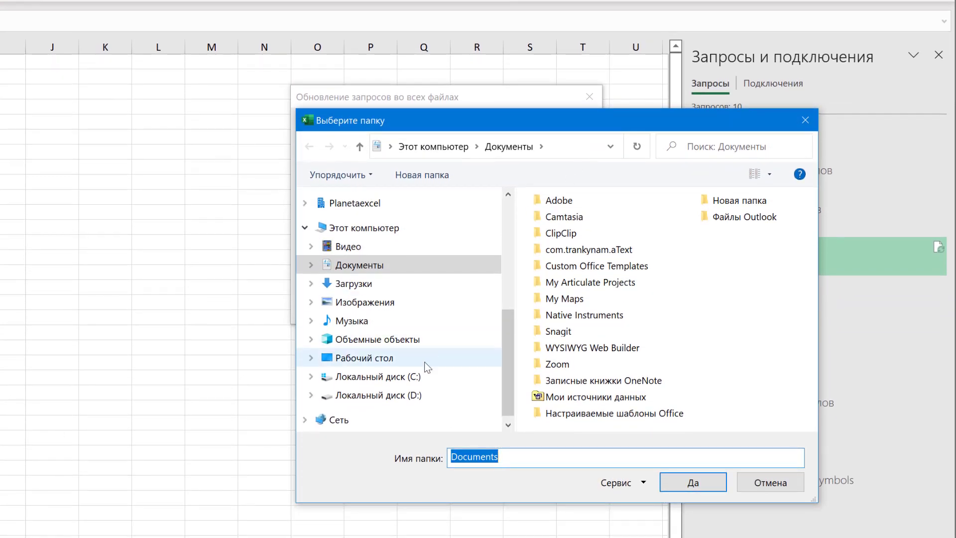
click(378, 395)
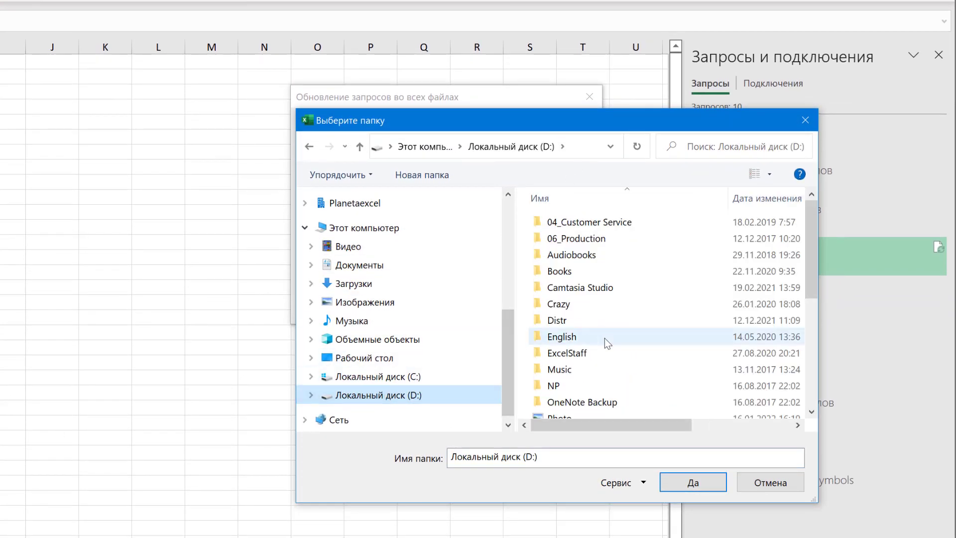
scroll(613, 342, down, 5)
click(619, 341)
click(680, 482)
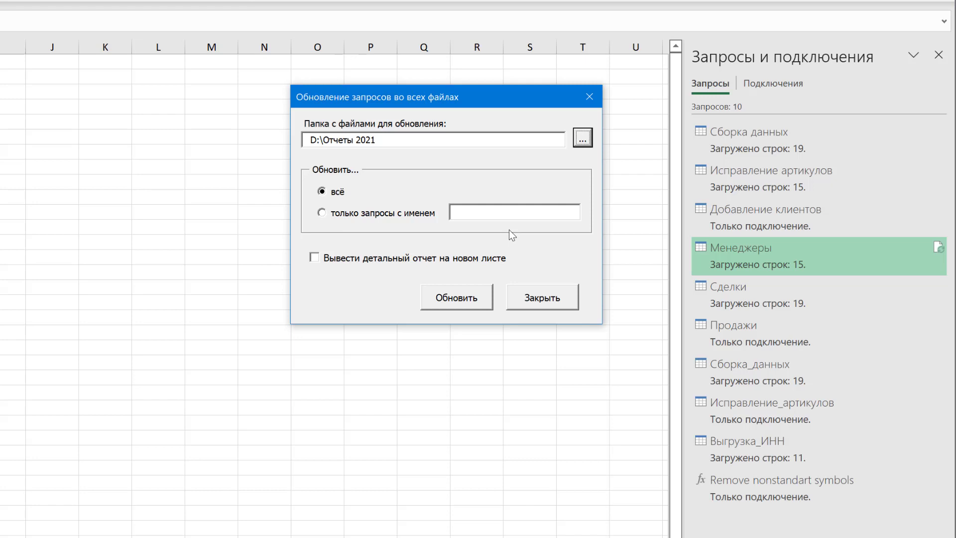
click(315, 258)
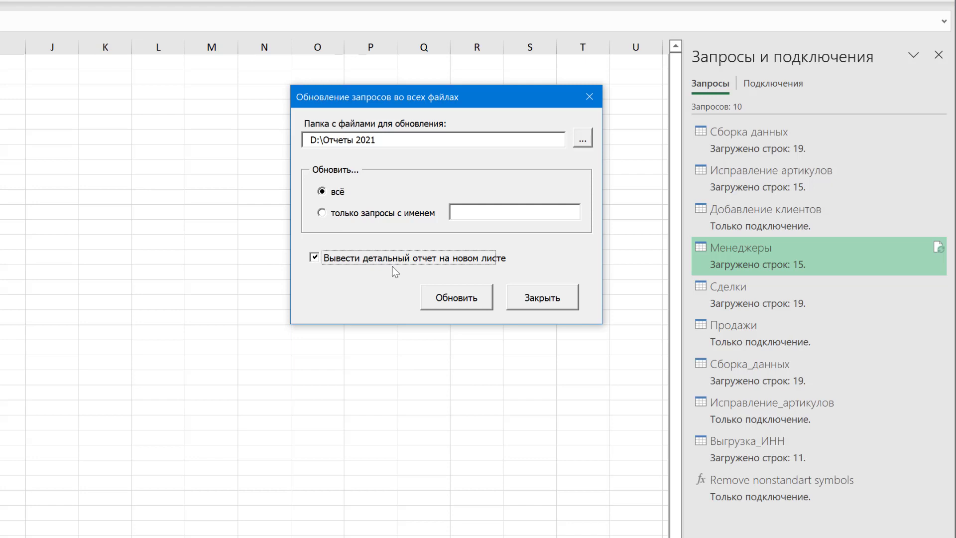
click(482, 301)
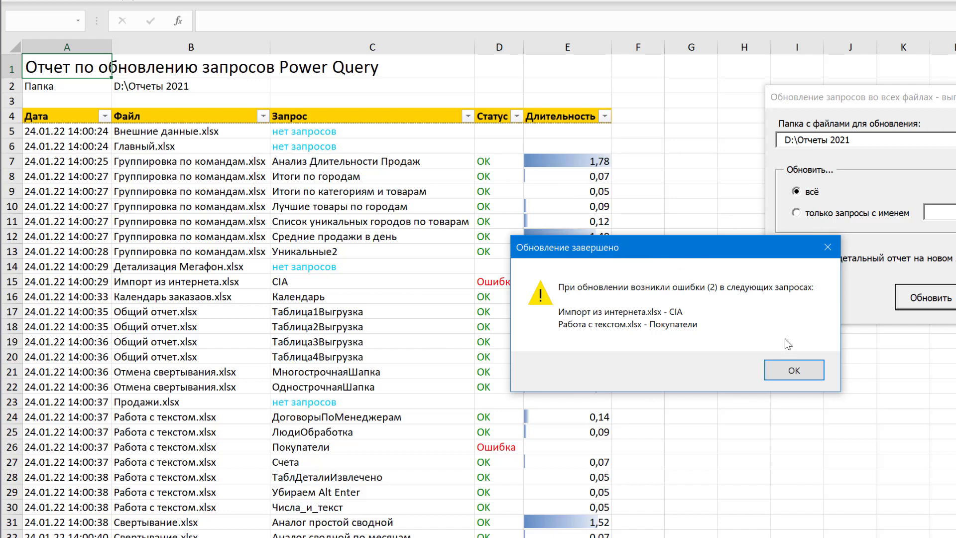
Dismiss the Обновление завершено notice reporting two failed queries.
click(793, 370)
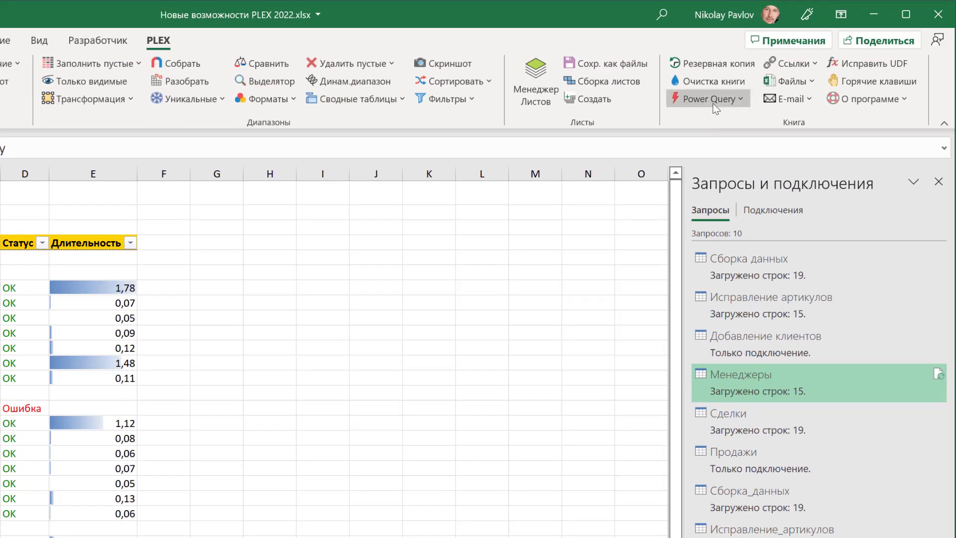
In the speed test, tick Выгрузка_ИНН, Исправление артикулов, Сборка данных and Сделки with 3 runs each.
click(713, 100)
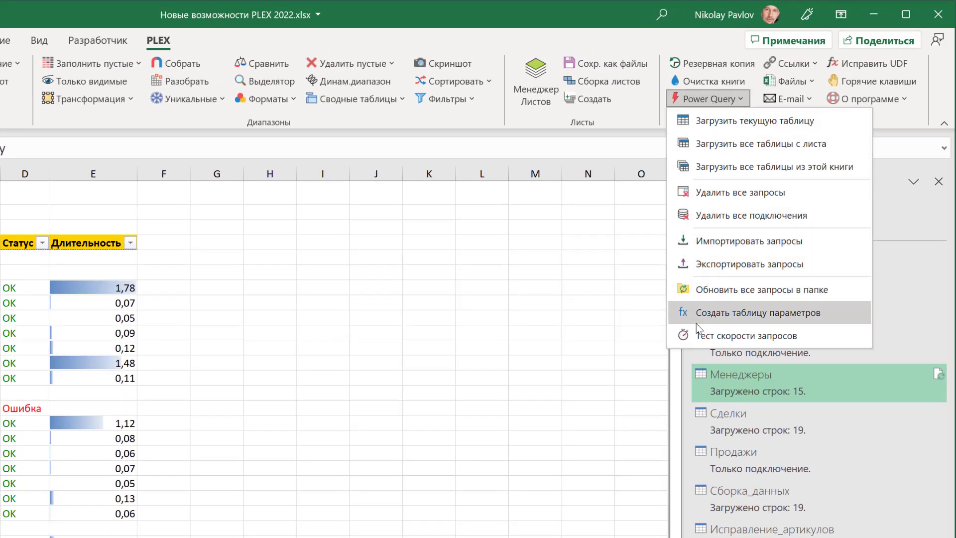
click(725, 336)
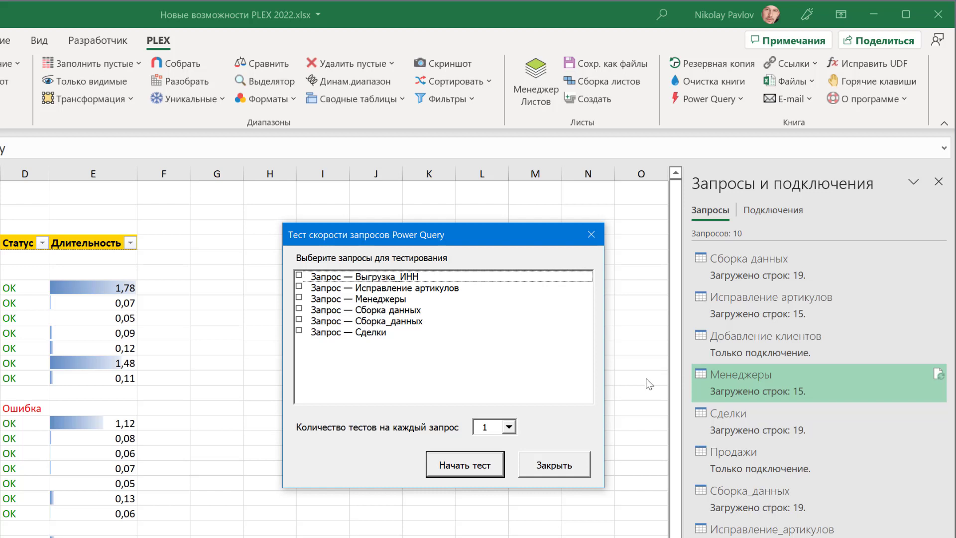
click(299, 331)
click(299, 309)
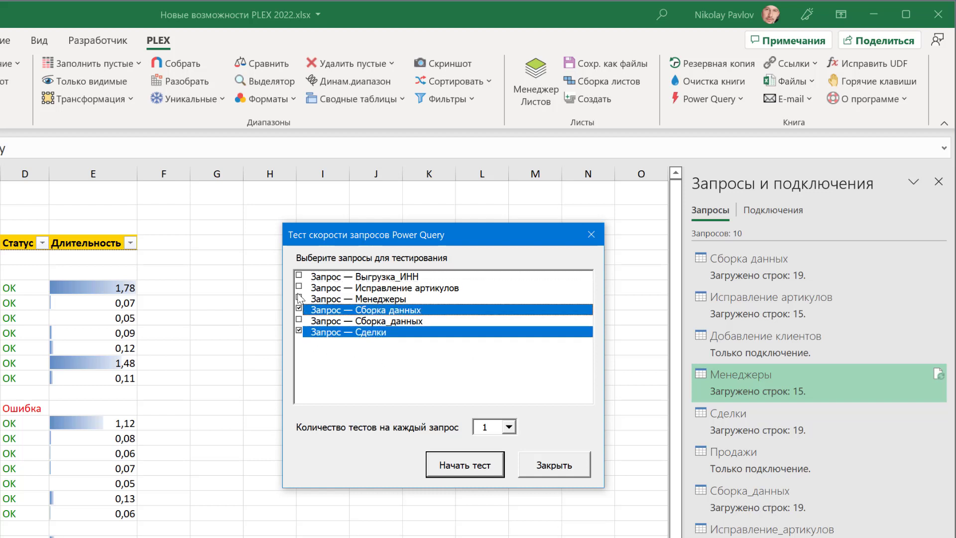
click(299, 286)
click(299, 276)
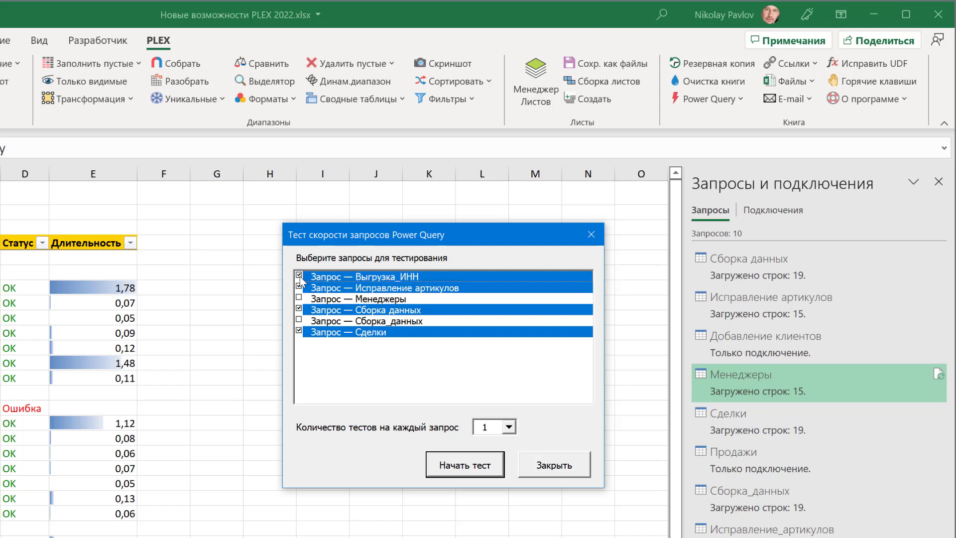
click(508, 427)
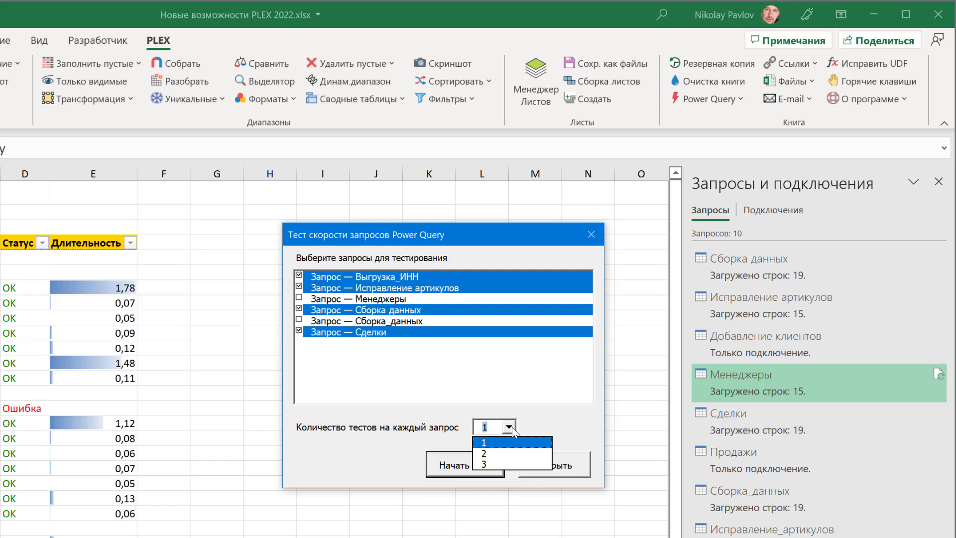
click(493, 464)
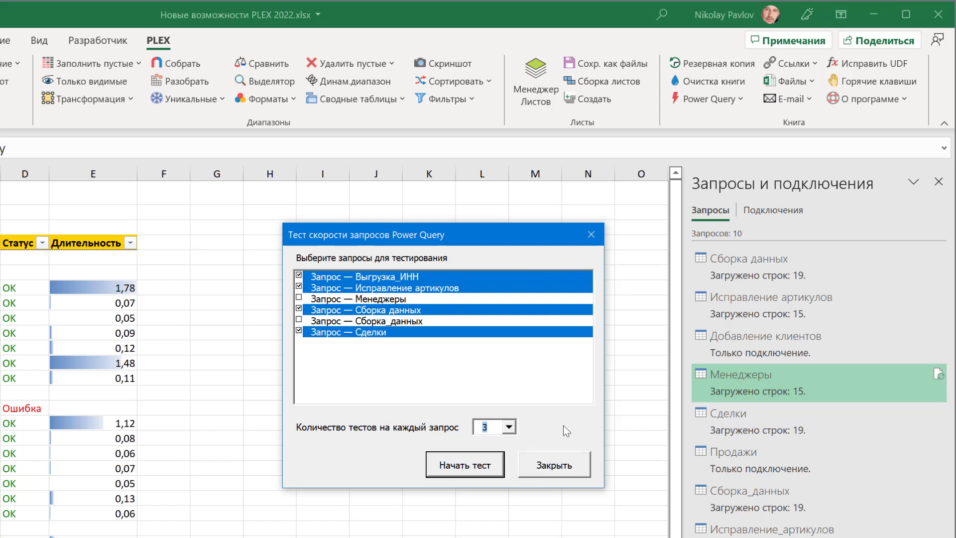
Start the speed test on the four ticked queries.
click(466, 465)
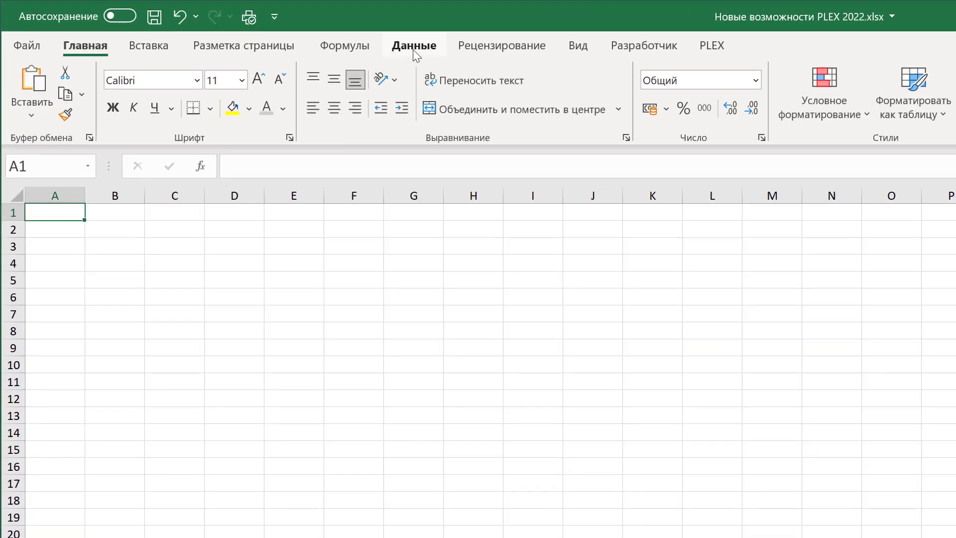
Get data from the Desktop workbook Внешние данные.xlsx via Получить данные > Из файла > Из книги.
click(414, 49)
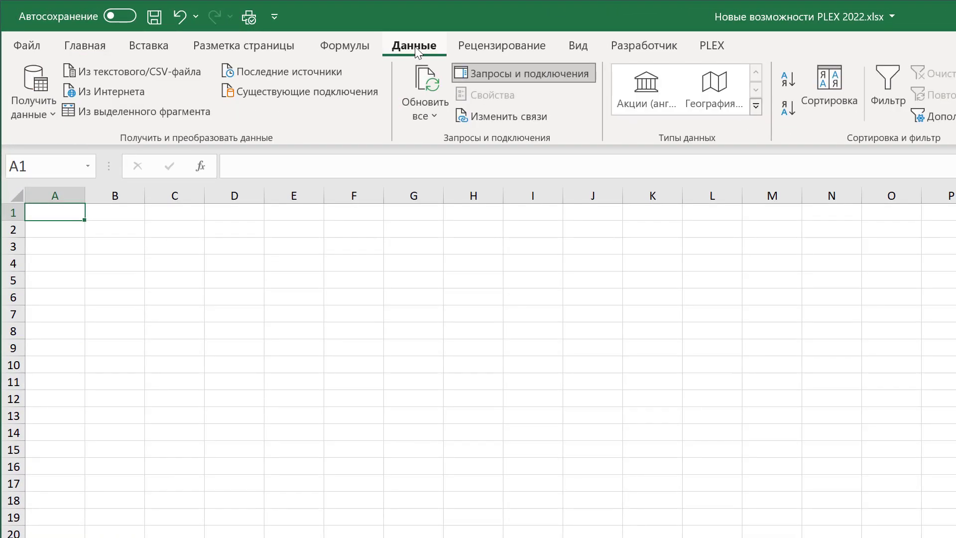
click(42, 110)
mouse_move(118, 145)
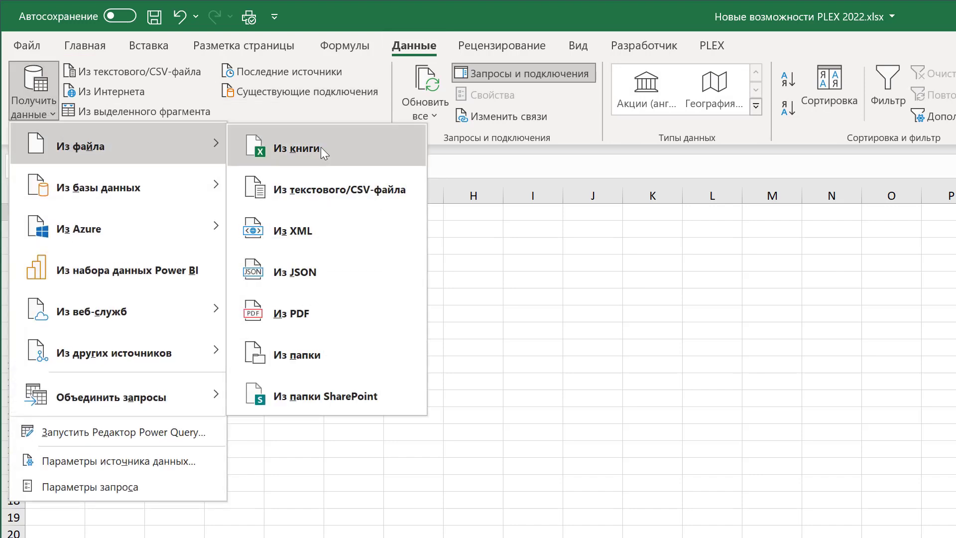
click(321, 148)
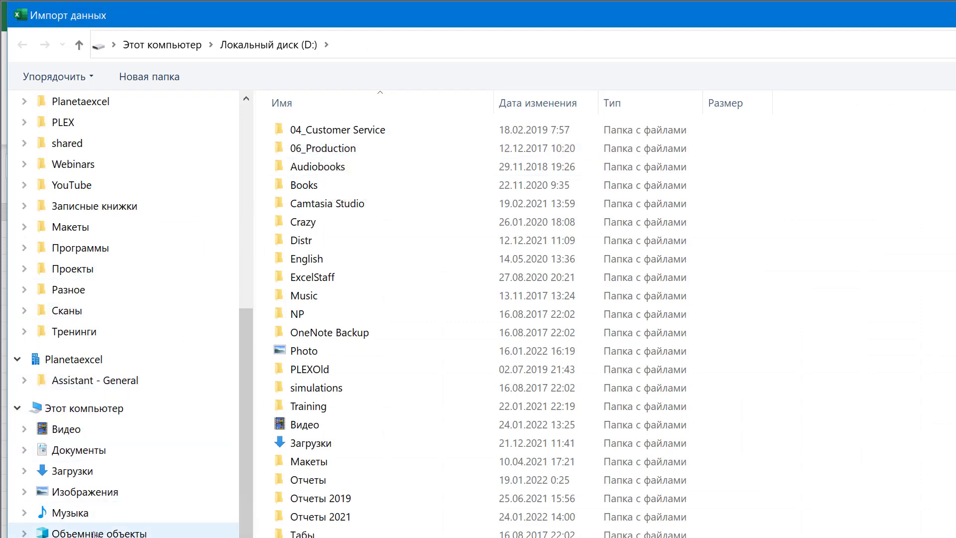
click(69, 537)
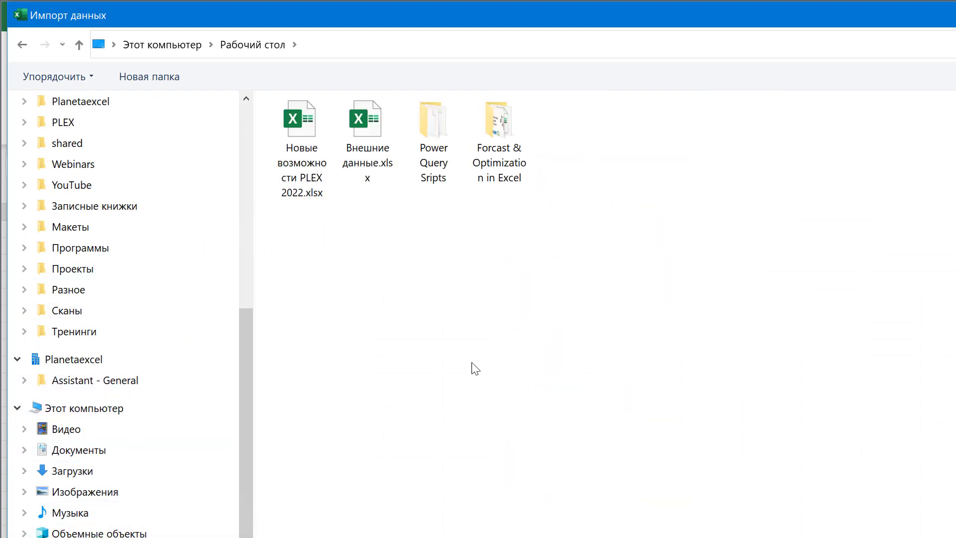
double_click(377, 167)
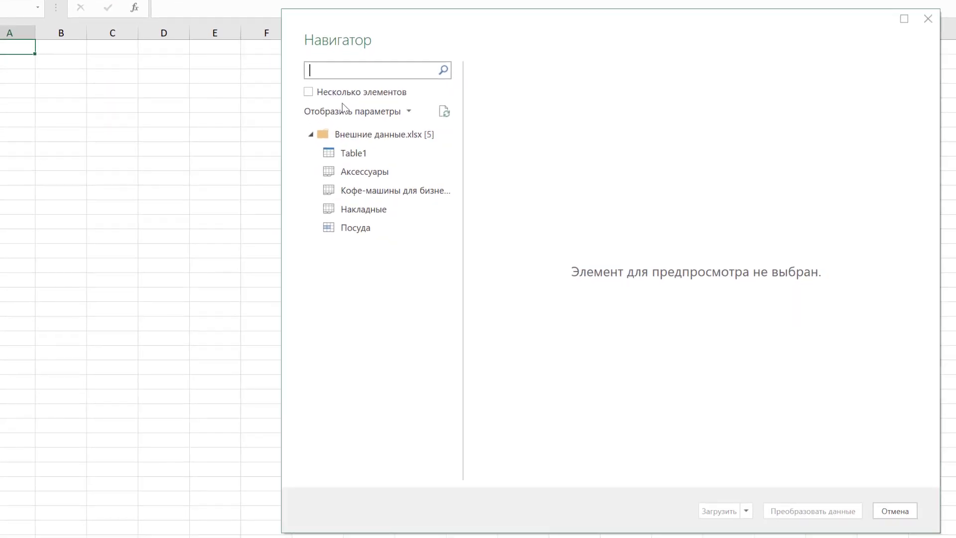
Preview Table1 in the Navigator and load it onto a new sheet.
click(355, 153)
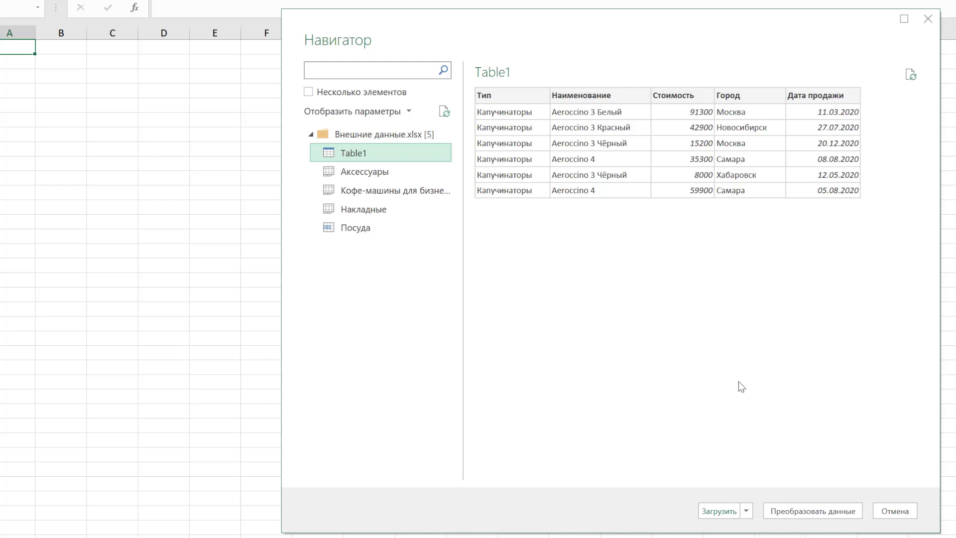
click(729, 513)
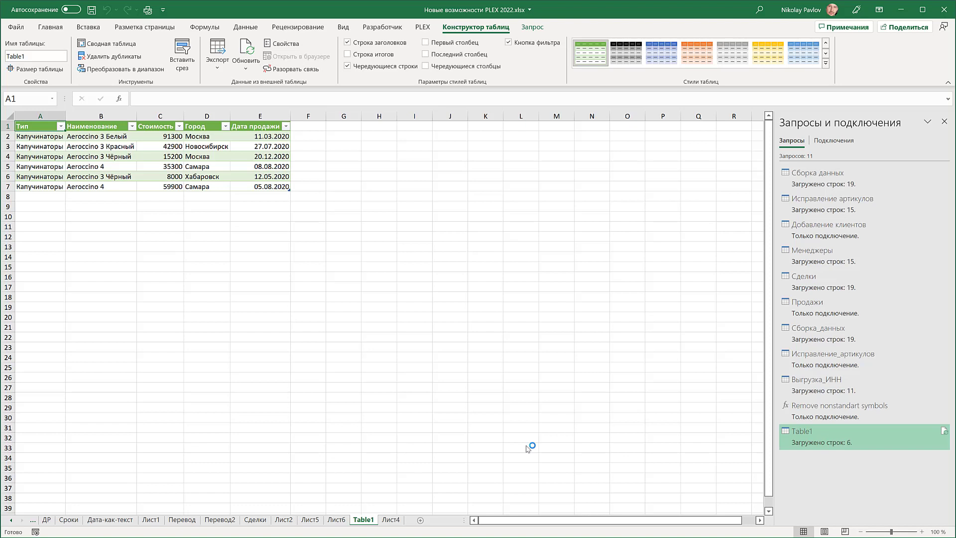
Create the tParam parameters table with fxGetParam and select A6:B20 beneath it.
click(422, 27)
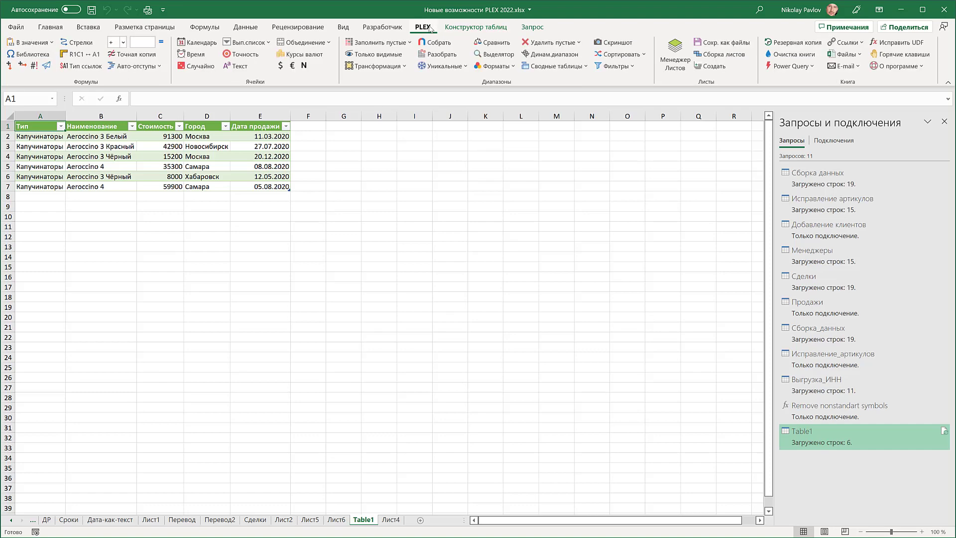
click(803, 73)
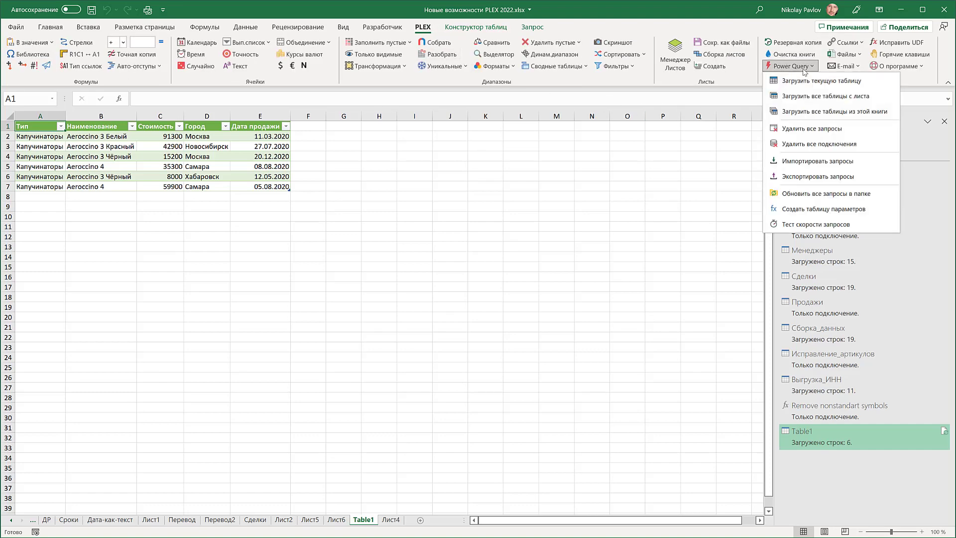
click(819, 215)
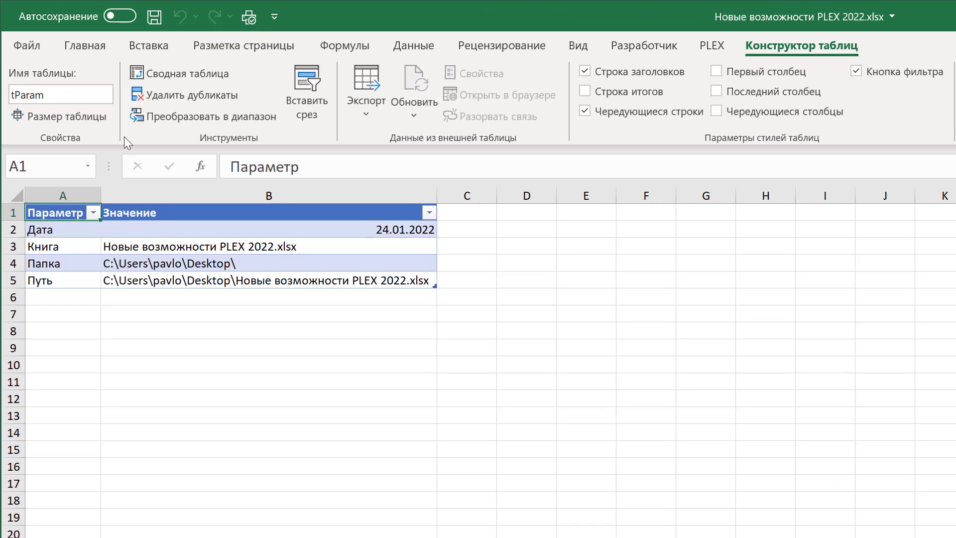
key(Return)
click(63, 298)
drag(62, 299, 350, 492)
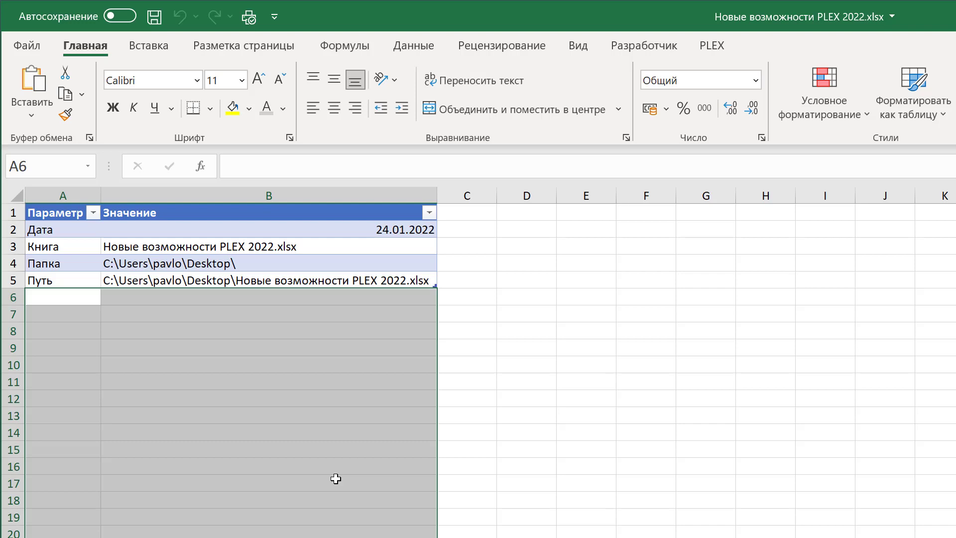
Add parameter Мои_данные as =B4&"Внешние данные.xlsx", then check the Дата and Книга formulas.
click(77, 297)
drag(98, 189, 151, 189)
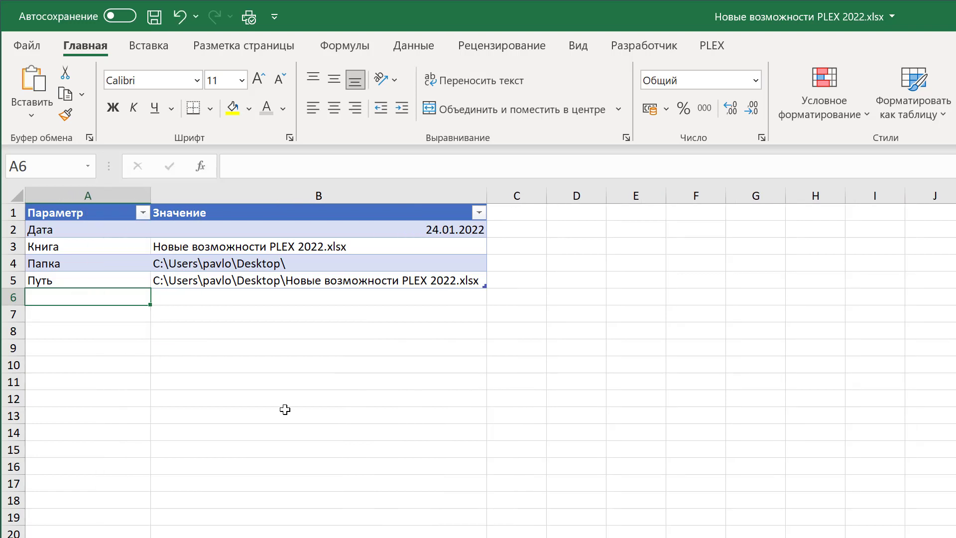
text(Mои_дан)
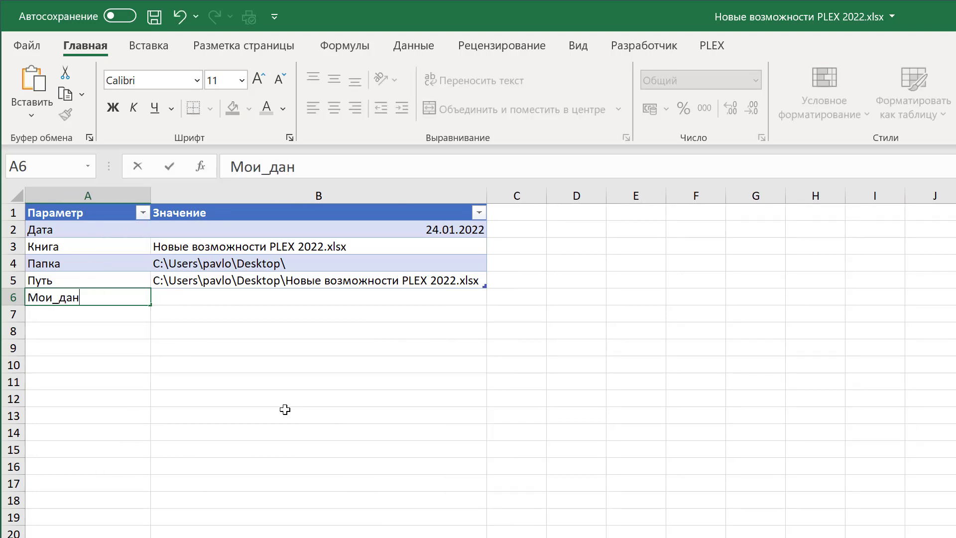
text(ные)
key(Tab)
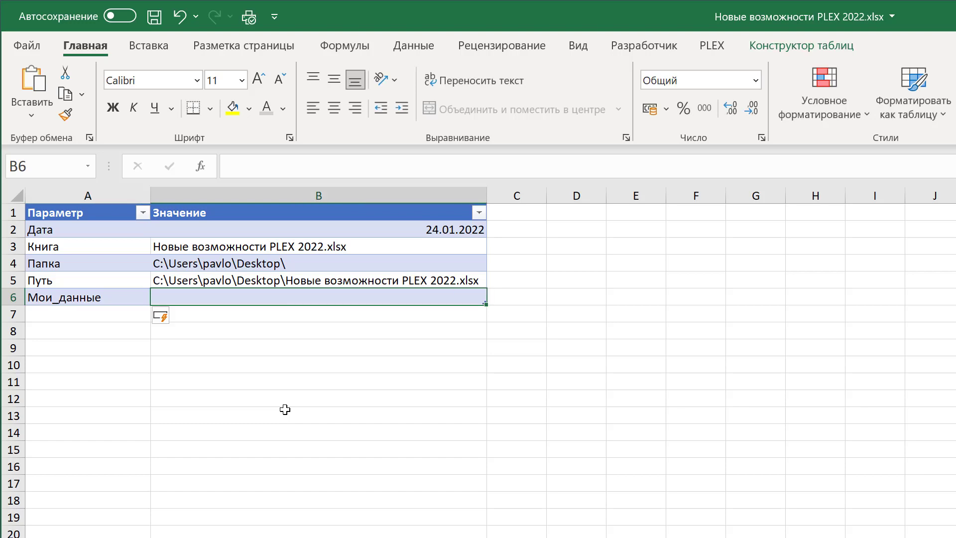
text(=)
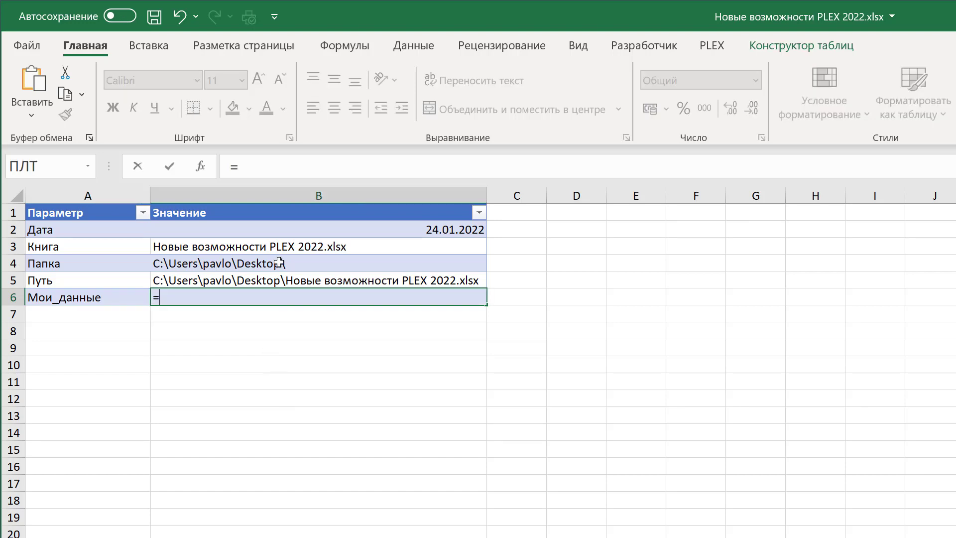
click(279, 262)
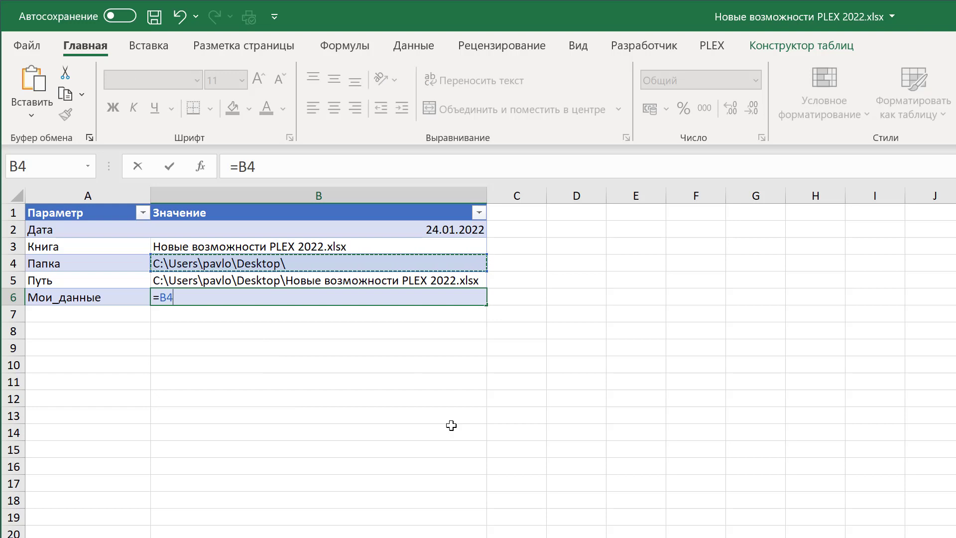
text(&")
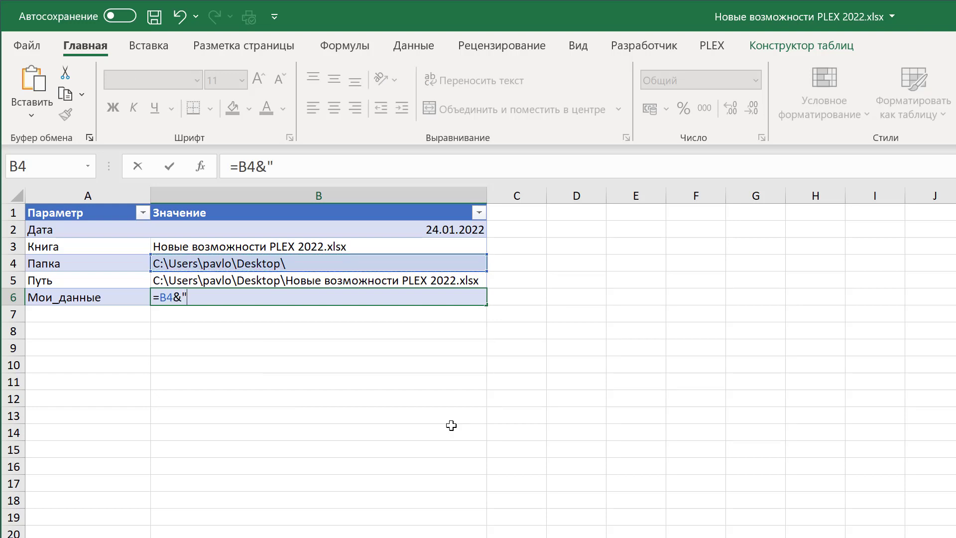
text(Вне)
text(шние данные)
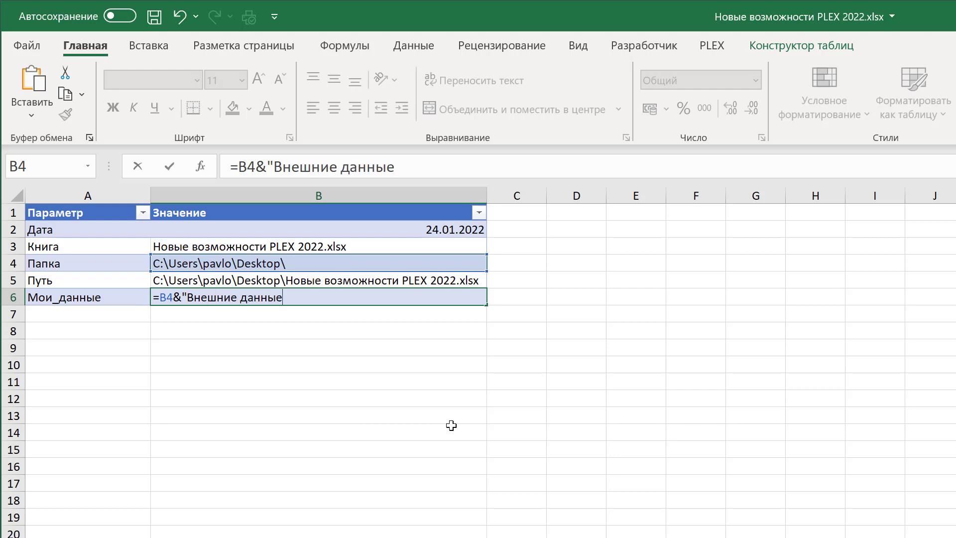
text(.xlsx)
text(")
key(Return)
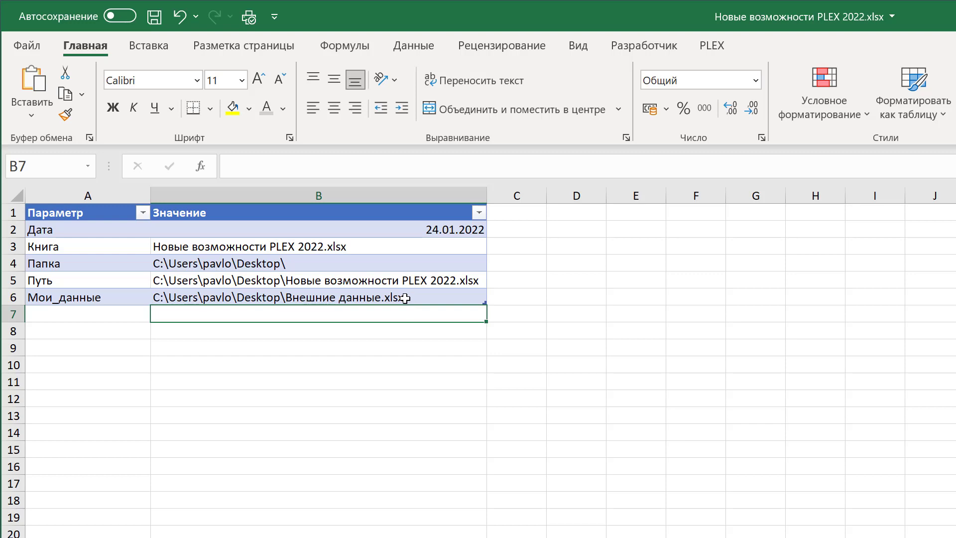
click(387, 229)
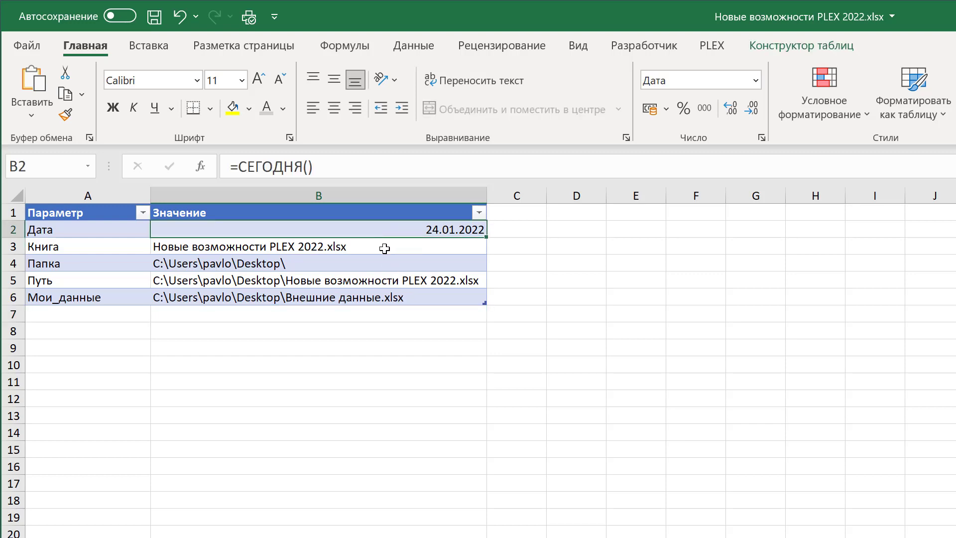
click(385, 249)
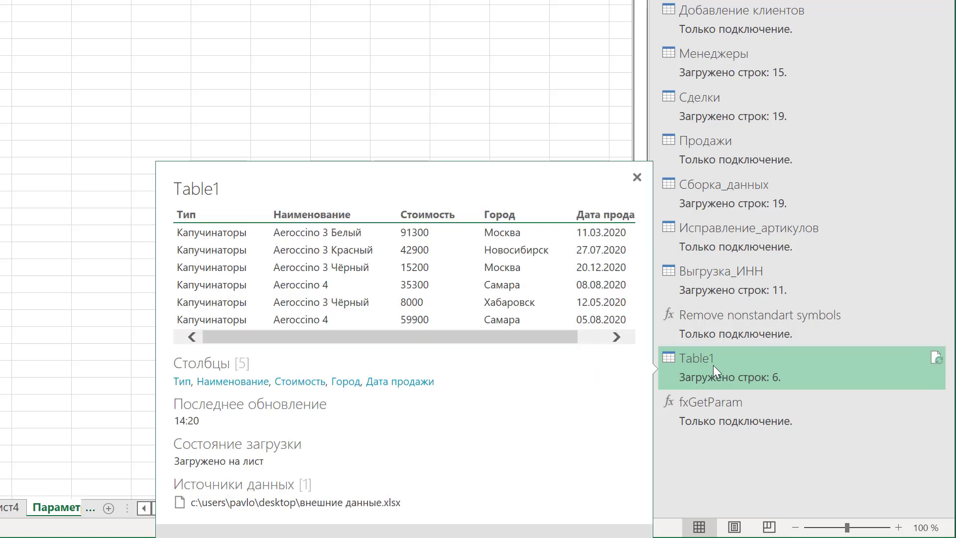
Replace the fixed file path in Table1's Источник step with fxGetParam("Мои_данные").
double_click(714, 365)
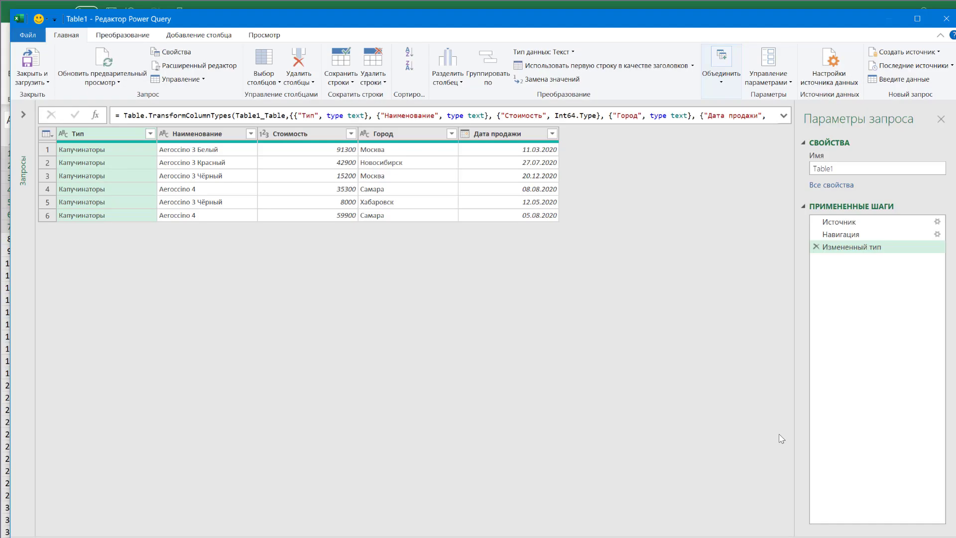
click(859, 224)
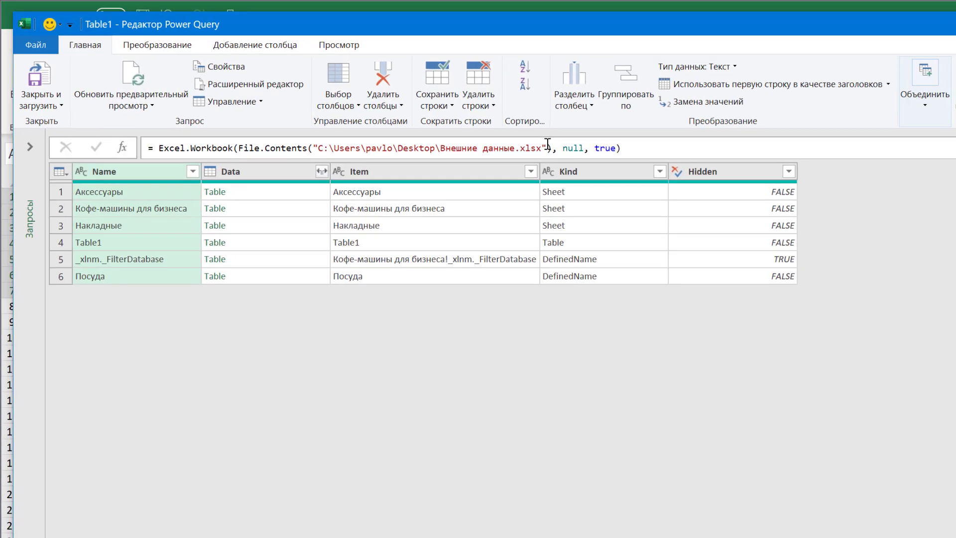
drag(431, 116, 251, 118)
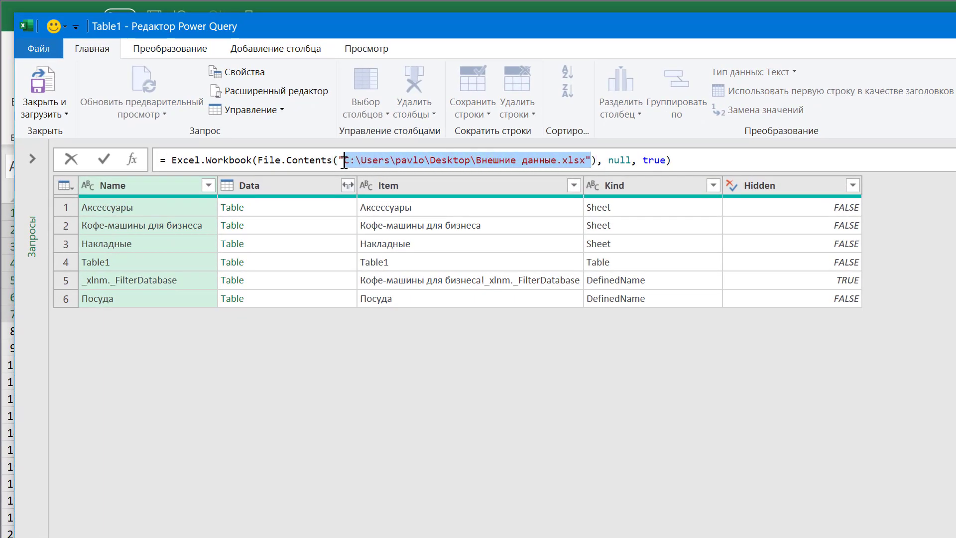
key(Delete)
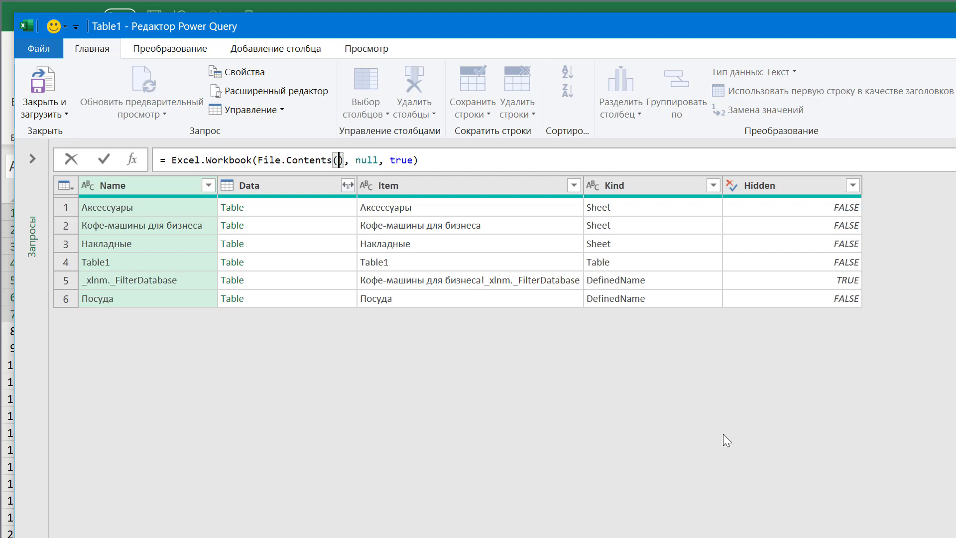
text(fxGetP)
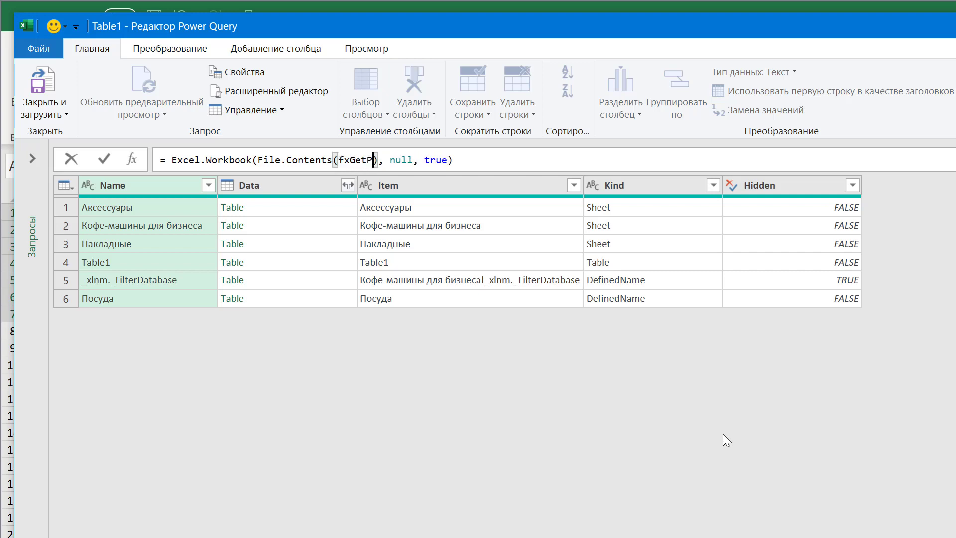
text(aram)
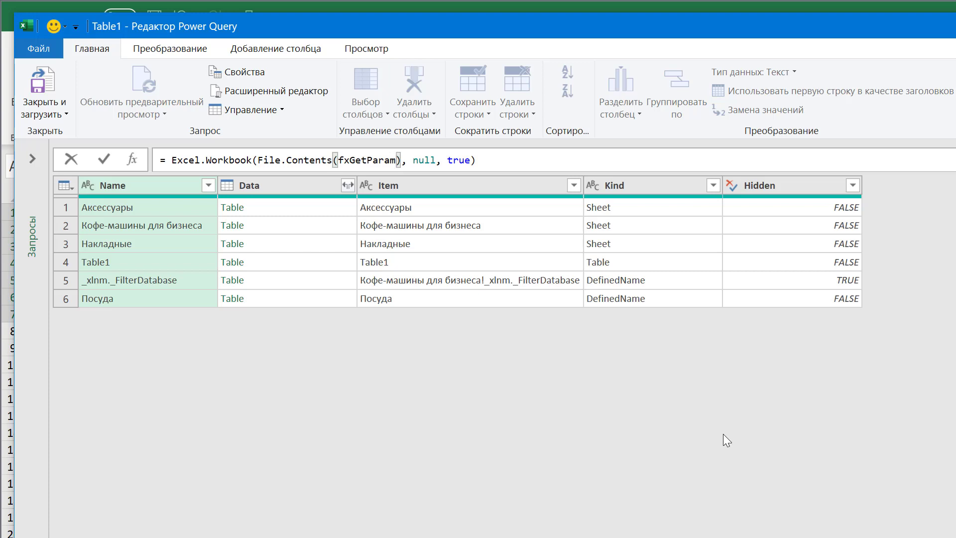
text(()
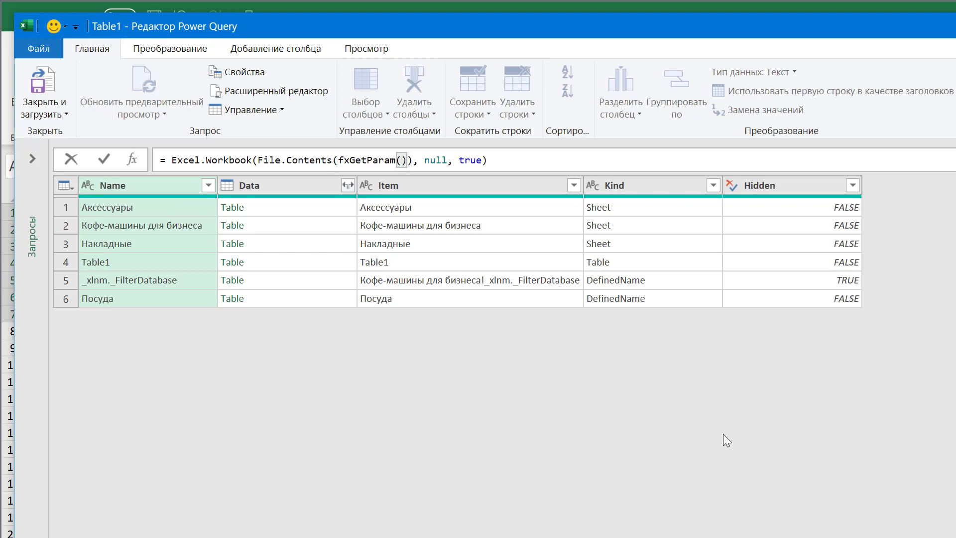
text(")
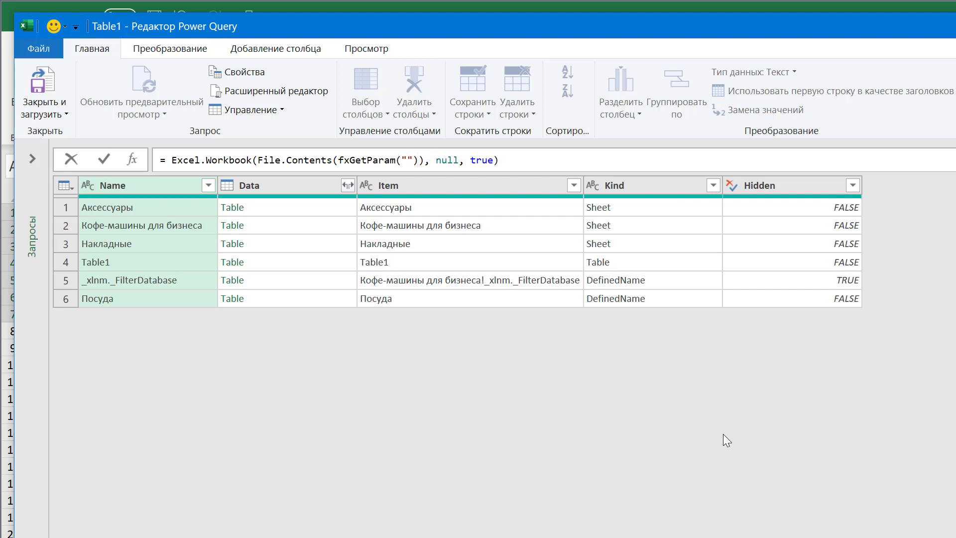
text(Moи_д)
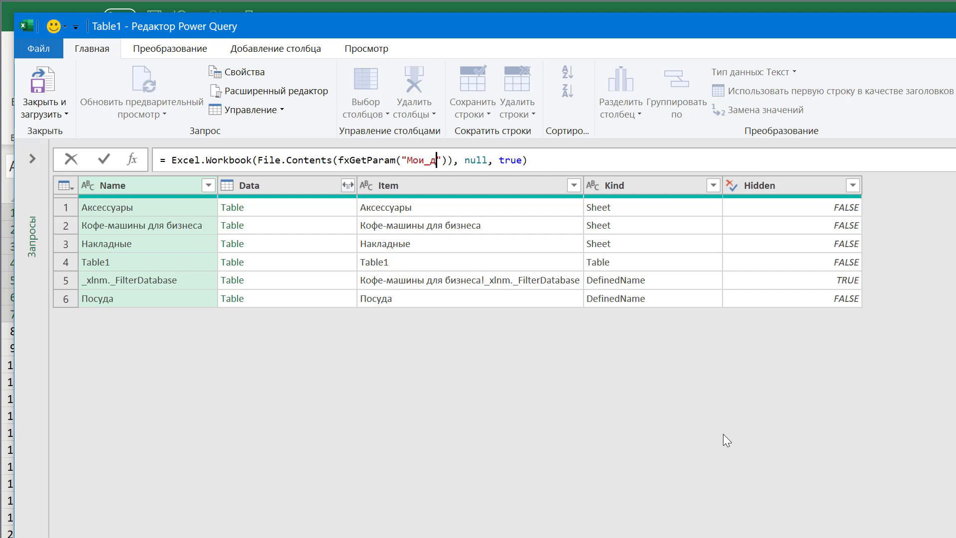
text(анные)
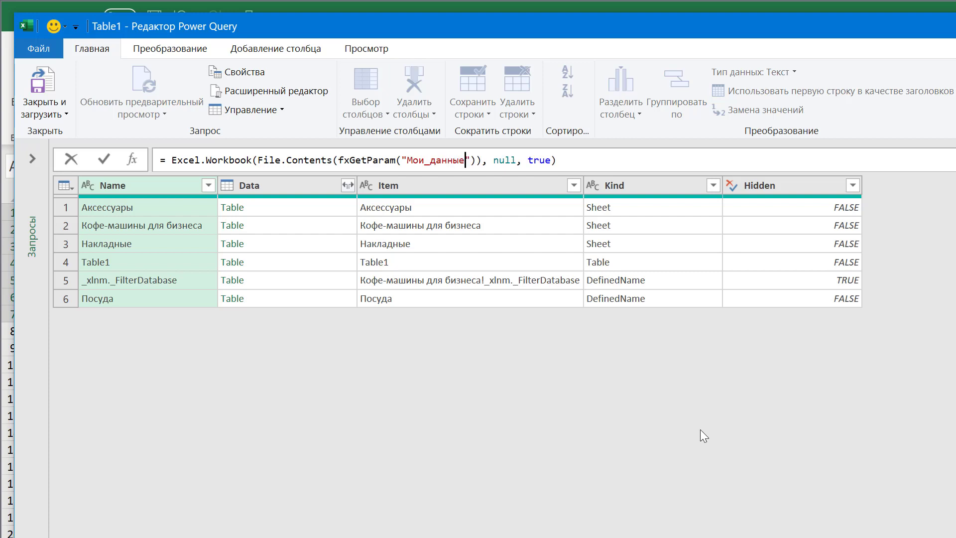
click(103, 159)
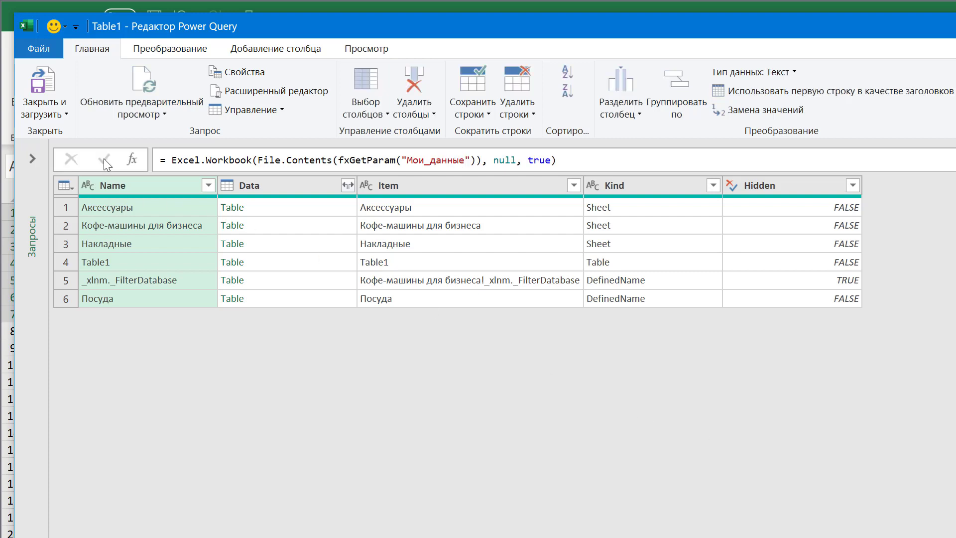
Use Закрыть и загрузить to load the edited Table1 query back into the workbook.
click(61, 84)
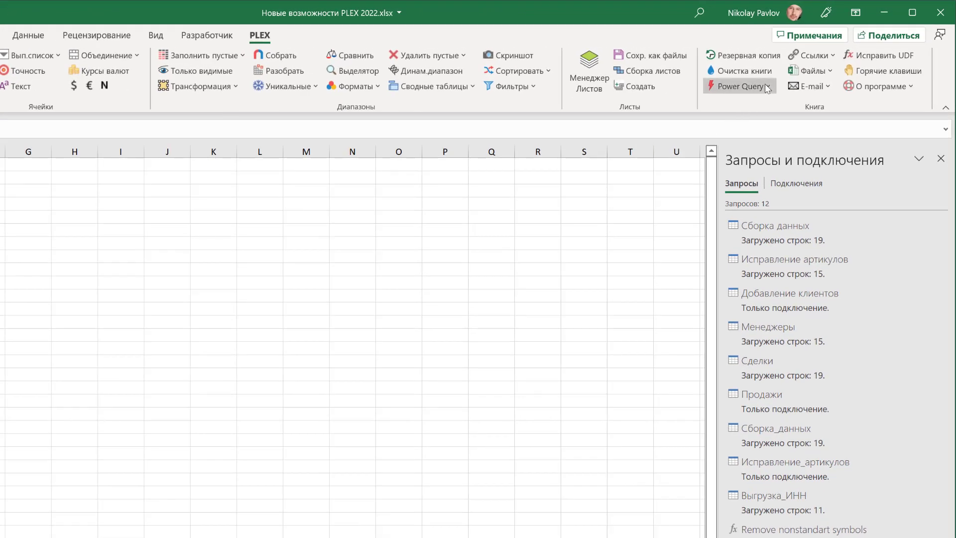
Delete all queries with PLEX's Power Query > Удалить все запросы, confirming with Да.
click(766, 87)
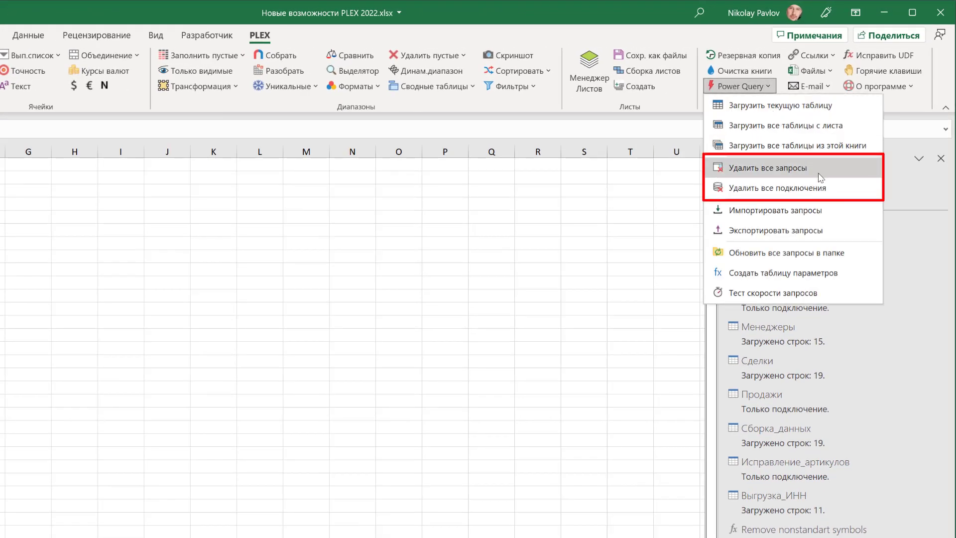
click(768, 169)
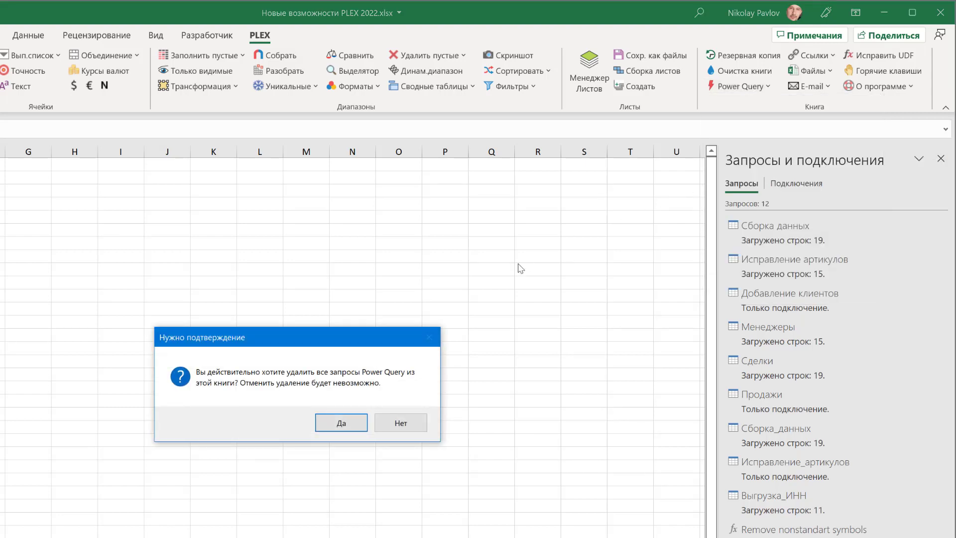
click(343, 425)
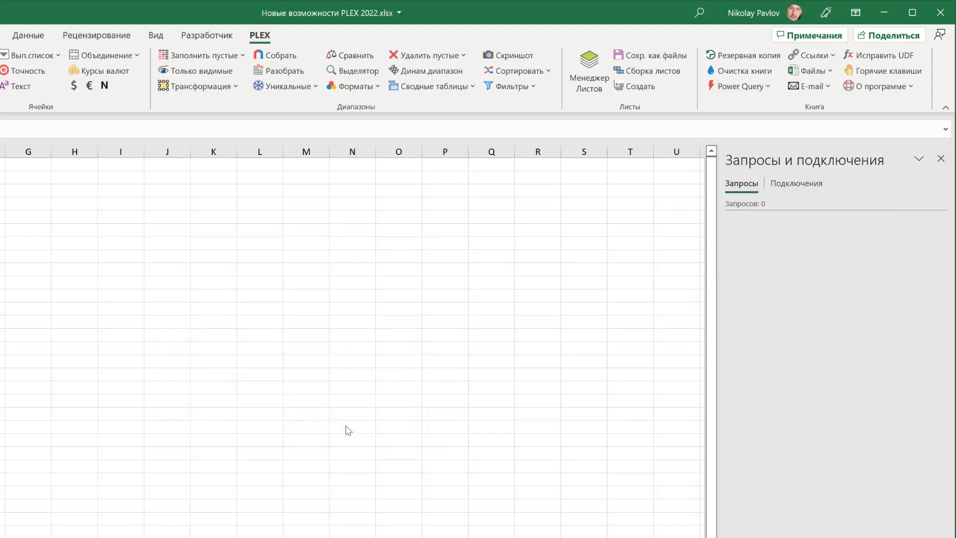